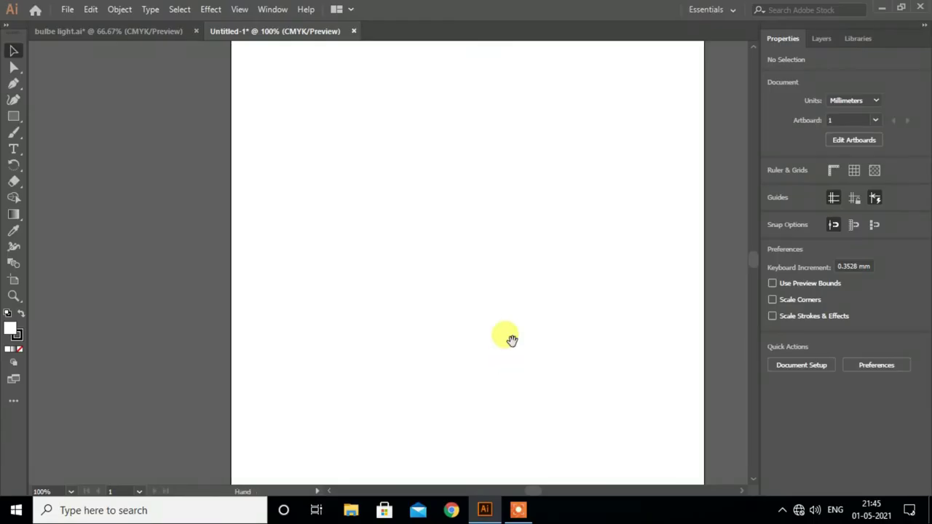
# Step: Draw a circle with the Ellipse tool and move it toward the artboard top
pyautogui.moveTo(512, 337); pyautogui.dragTo(462, 347)
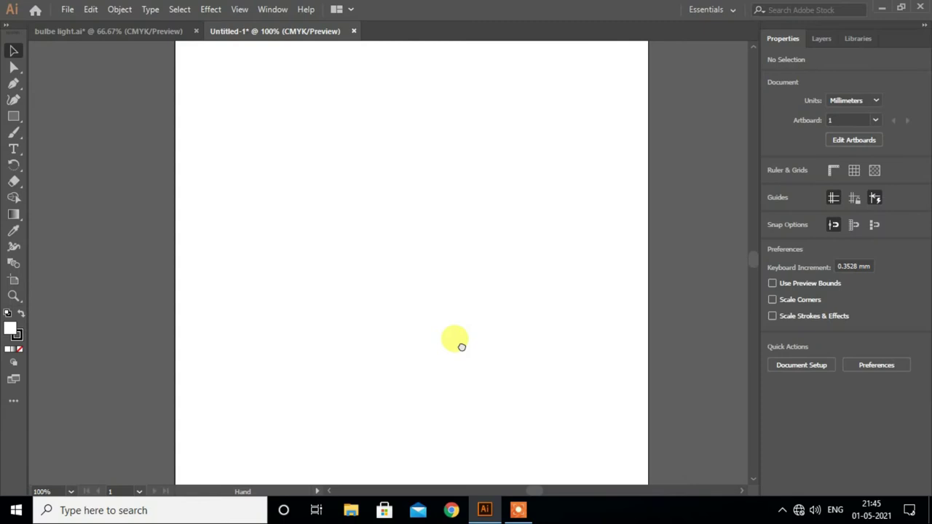
pyautogui.click(14, 115)
pyautogui.moveTo(13, 116); pyautogui.dragTo(69, 132)
pyautogui.moveTo(403, 224)
pyautogui.mouseDown()
pyautogui.moveTo(461, 301)
pyautogui.moveTo(486, 308)
pyautogui.mouseUp()
pyautogui.click(16, 51)
pyautogui.moveTo(385, 148); pyautogui.dragTo(391, 87)
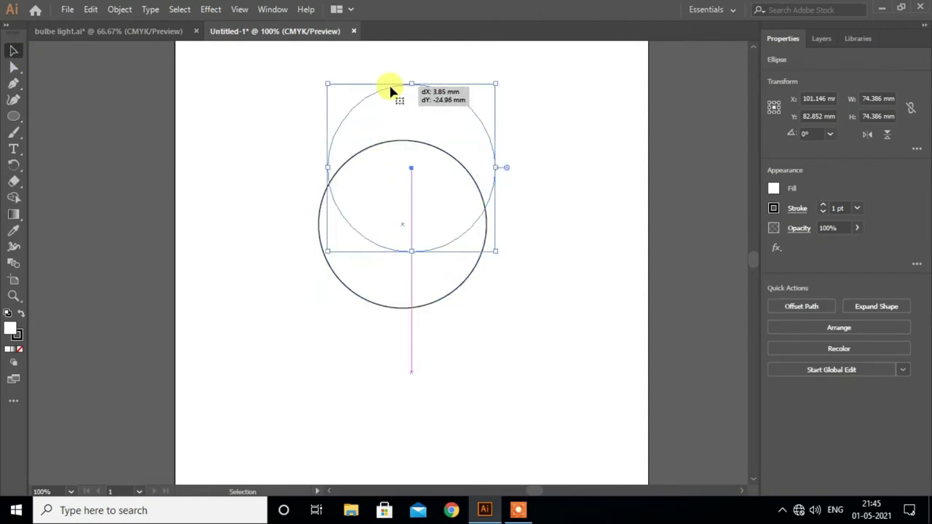
# Step: Draw a rectangle overlapping the circle's bottom and centre both shapes horizontally
pyautogui.click(7, 120)
pyautogui.click(73, 114)
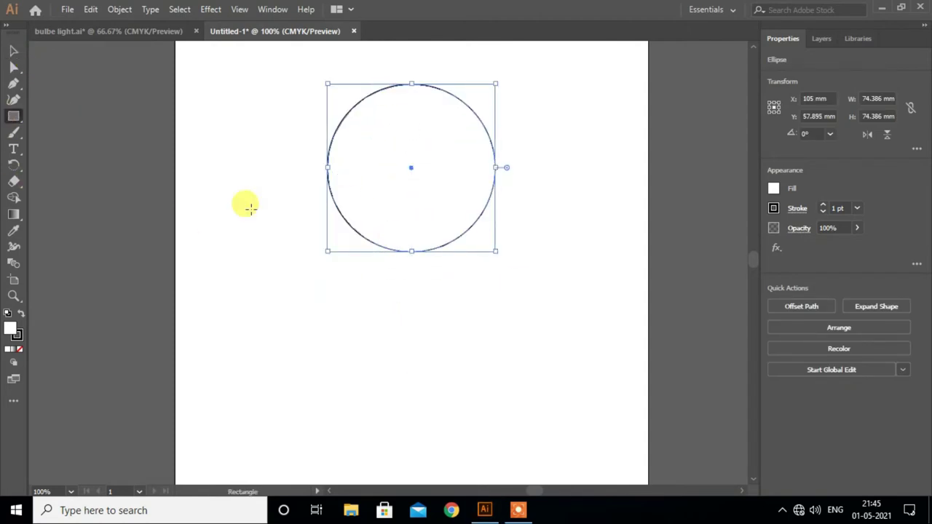
pyautogui.moveTo(378, 228); pyautogui.dragTo(456, 322)
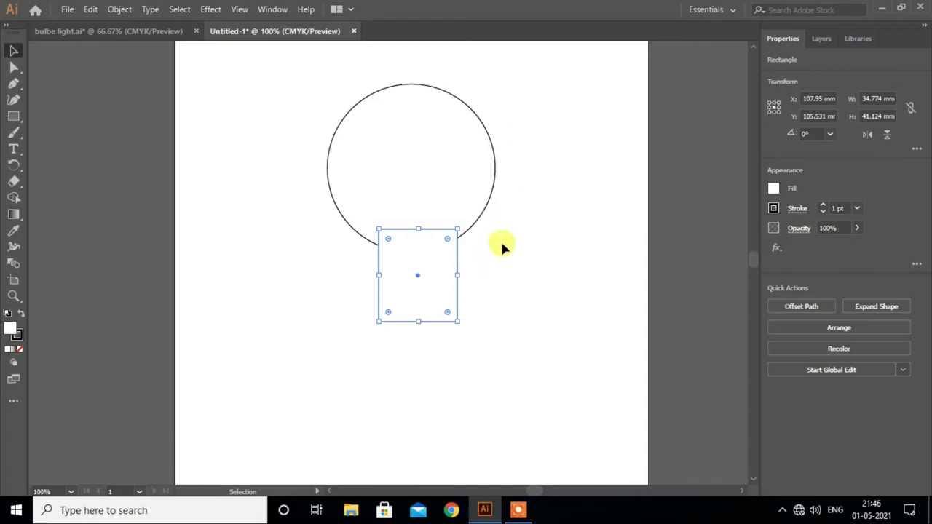
pyautogui.hotkey('ctrl', 'a')
pyautogui.click(817, 306)
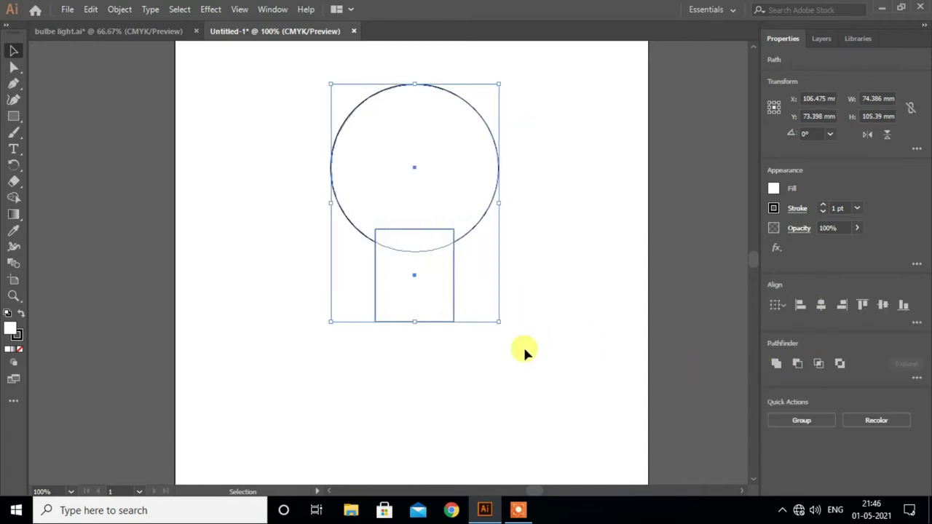
pyautogui.click(502, 351)
pyautogui.click(417, 321)
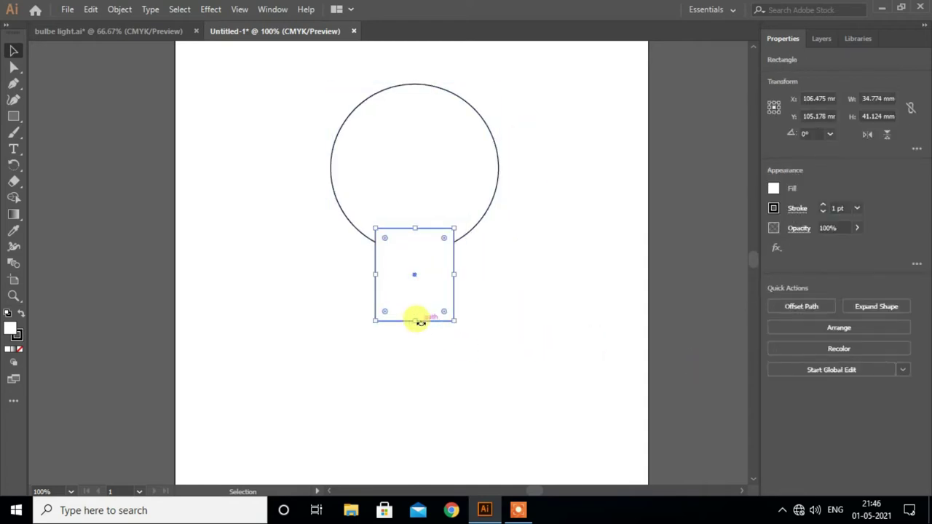
pyautogui.click(420, 332)
pyautogui.scroll(-1, 421, 331)
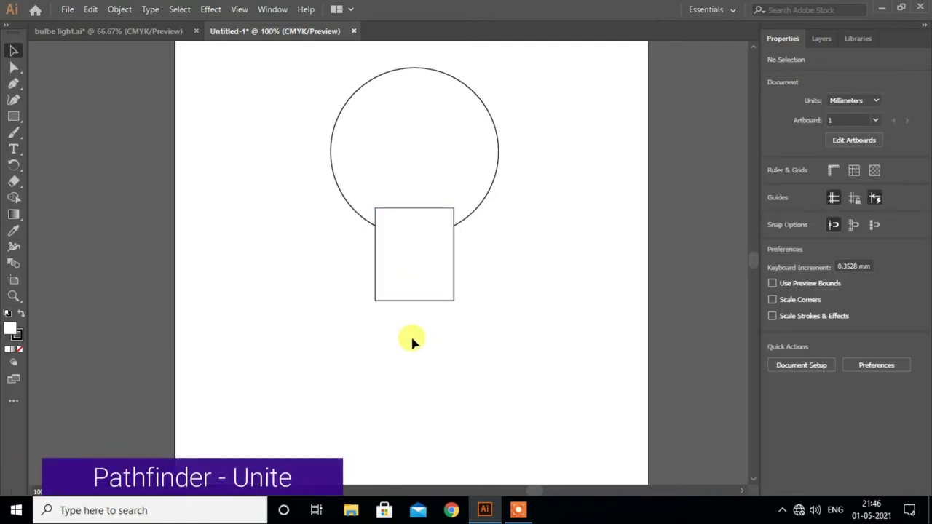
# Step: Unite the circle and rectangle into a single shape with Pathfinder
pyautogui.click(401, 297)
pyautogui.keyDown('shift'); pyautogui.click(448, 182); pyautogui.keyUp('shift')
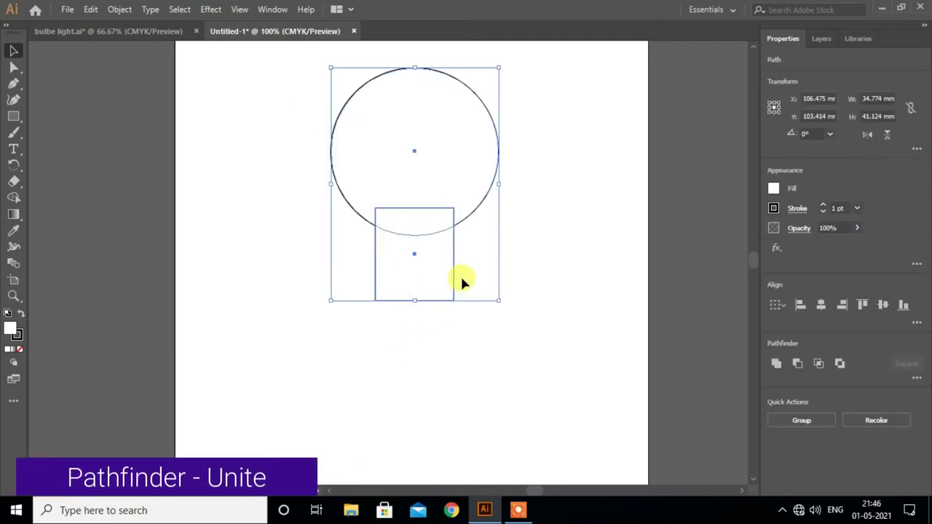
pyautogui.click(777, 363)
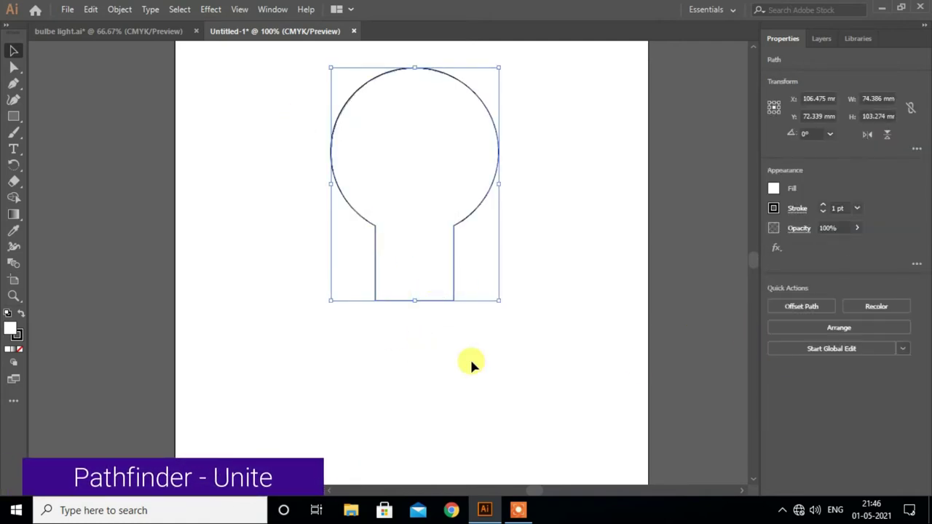
pyautogui.click(525, 317)
# Step: Round the bulb's two bottom corners using live corners, with a slightly reduced radius
pyautogui.click(412, 300)
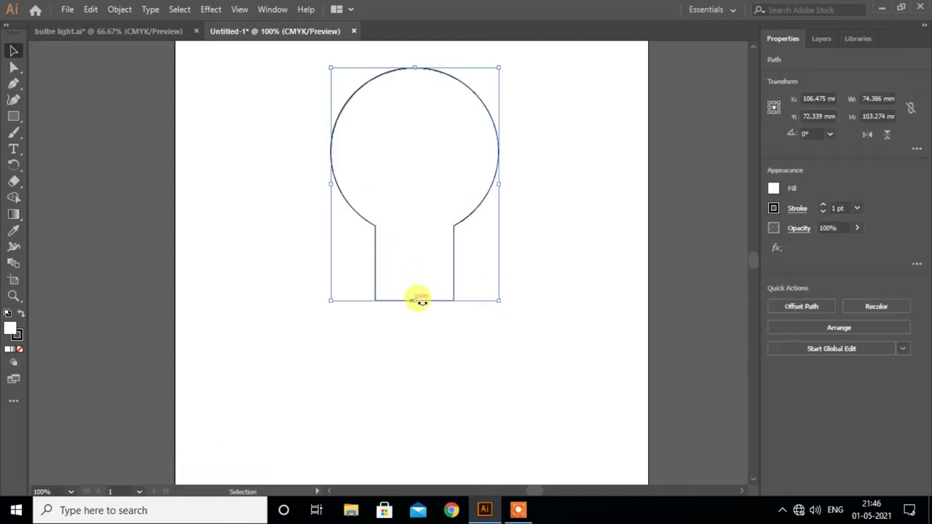
pyautogui.click(13, 67)
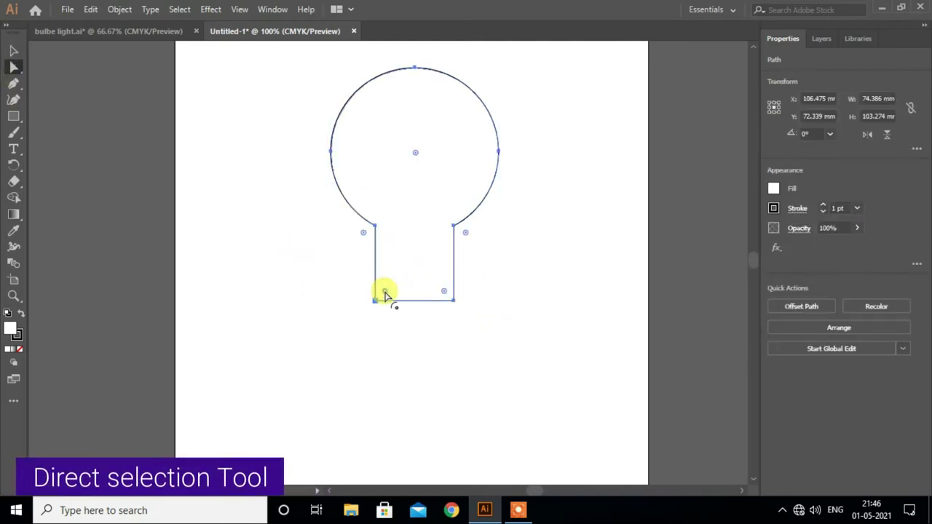
pyautogui.click(442, 299)
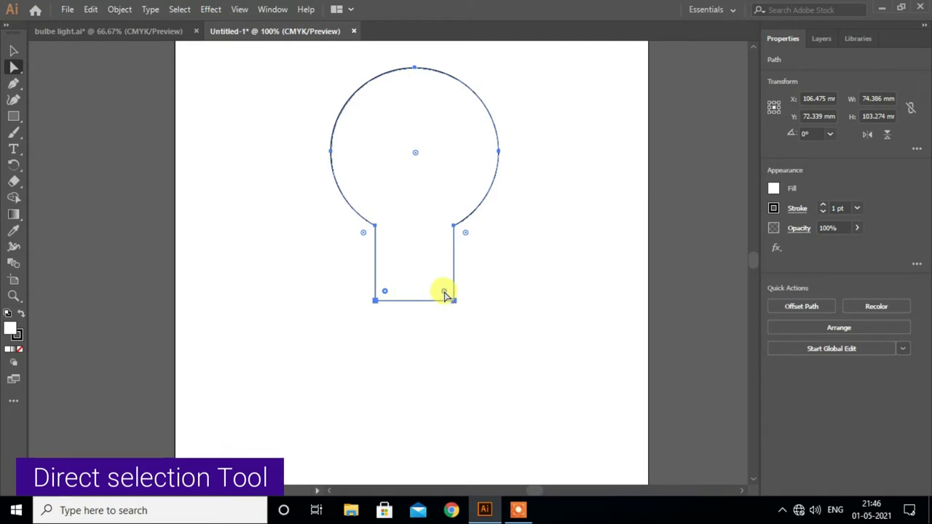
pyautogui.moveTo(445, 294); pyautogui.dragTo(441, 289)
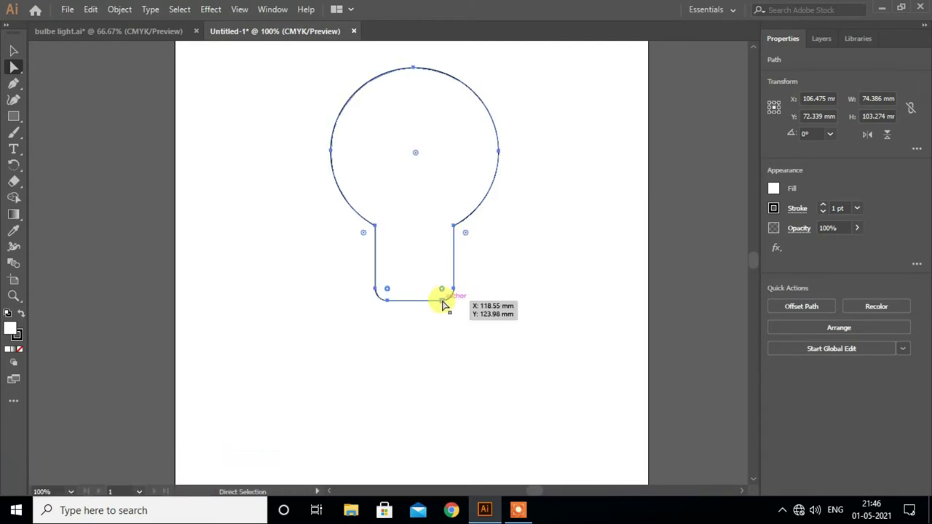
pyautogui.scroll(2, 430, 298)
pyautogui.moveTo(451, 285); pyautogui.dragTo(453, 289)
pyautogui.scroll(1, 366, 262)
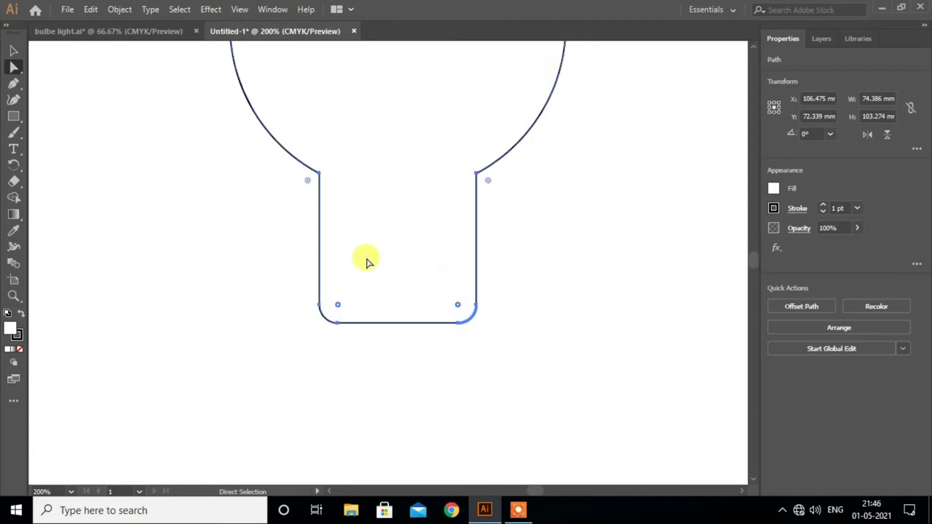
# Step: Round the neck corners so the bulb tapers smoothly toward its base
pyautogui.click(13, 49)
pyautogui.click(145, 202)
pyautogui.click(319, 194)
pyautogui.scroll(2, 38, 115)
pyautogui.click(14, 67)
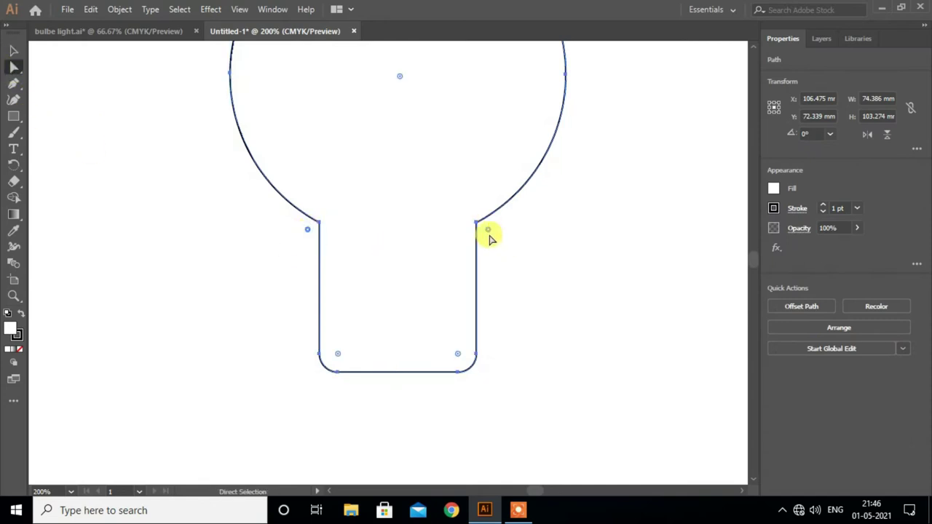
pyautogui.moveTo(493, 234); pyautogui.dragTo(721, 353)
pyautogui.click(13, 50)
pyautogui.click(419, 269)
pyautogui.scroll(-1, 419, 268)
pyautogui.scroll(-1, 419, 268)
pyautogui.click(487, 254)
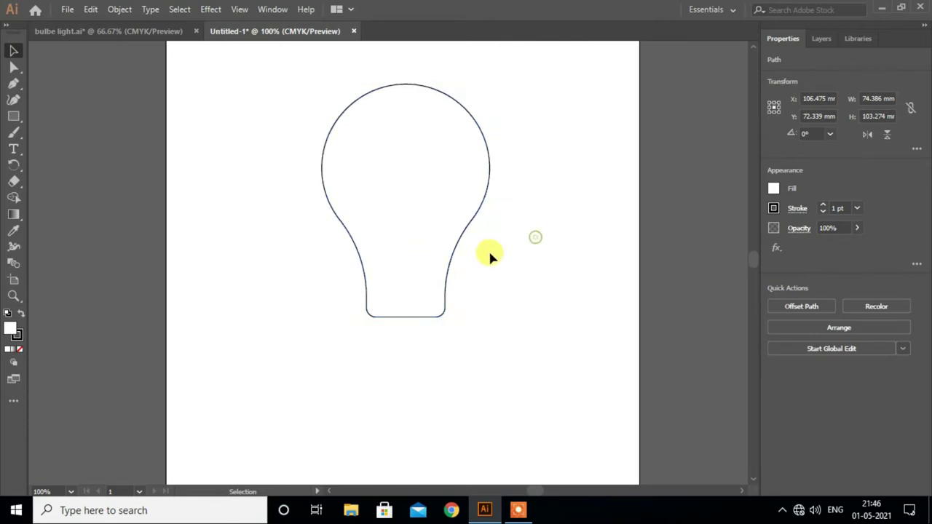
pyautogui.scroll(-1, 487, 258)
# Step: Draw a thin rectangle just below the bulb, adjusting its height, position and width
pyautogui.click(14, 116)
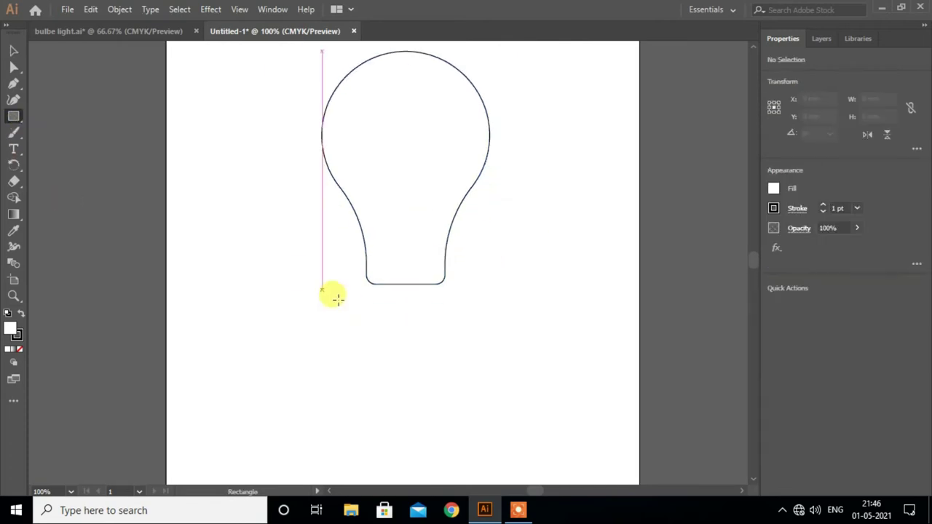
pyautogui.scroll(1, 346, 303)
pyautogui.moveTo(375, 292); pyautogui.dragTo(493, 311)
pyautogui.click(13, 51)
pyautogui.moveTo(435, 313); pyautogui.dragTo(435, 309)
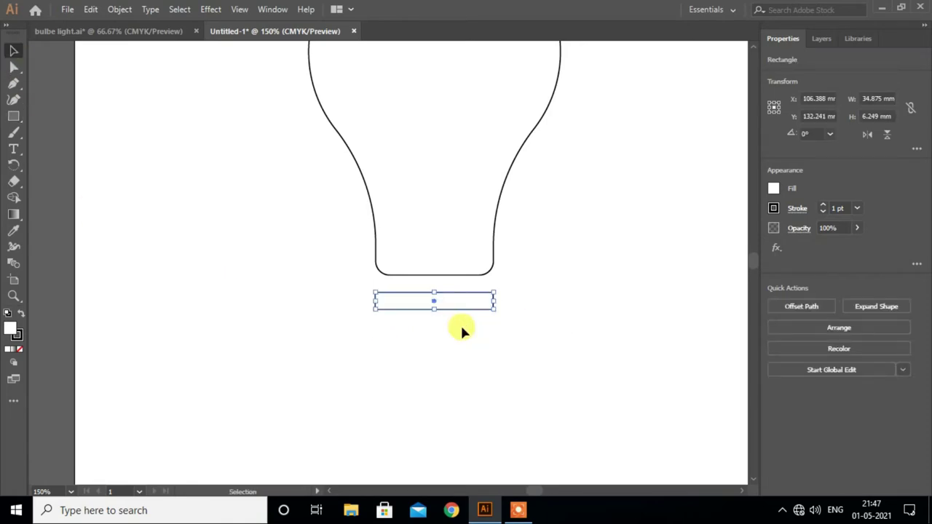
pyautogui.press('Up')
pyautogui.press('Up')
pyautogui.press('Up')
pyautogui.moveTo(374, 293); pyautogui.dragTo(380, 292)
# Step: Centre the bulb and the base rectangle horizontally on each other
pyautogui.moveTo(525, 229); pyautogui.dragTo(444, 303)
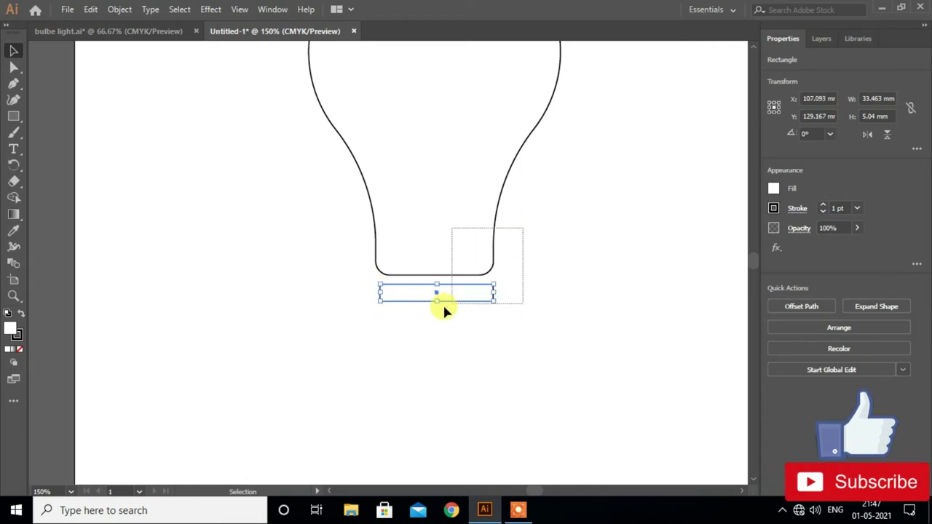
pyautogui.click(821, 304)
pyautogui.click(527, 337)
pyautogui.scroll(-1, 526, 336)
pyautogui.scroll(-1, 526, 337)
# Step: Round the base rectangle's ends into a pill shape
pyautogui.click(464, 267)
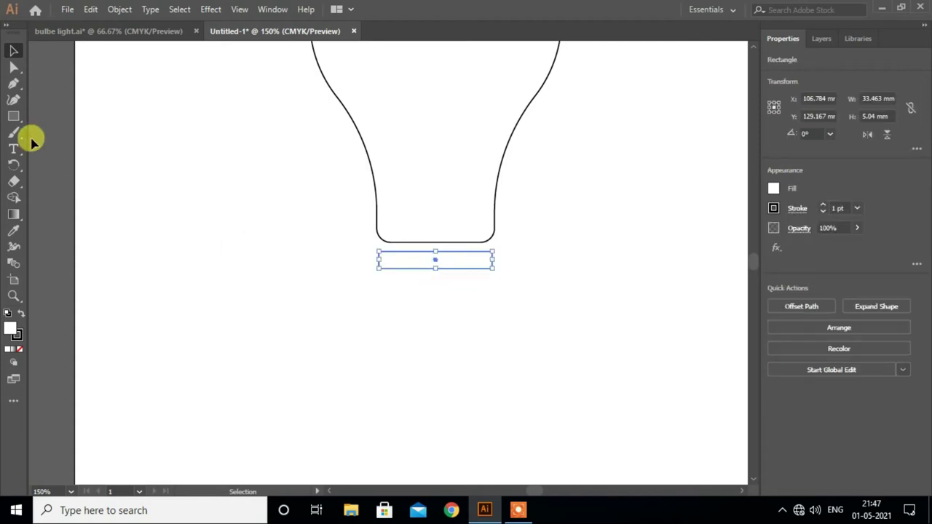
pyautogui.click(14, 69)
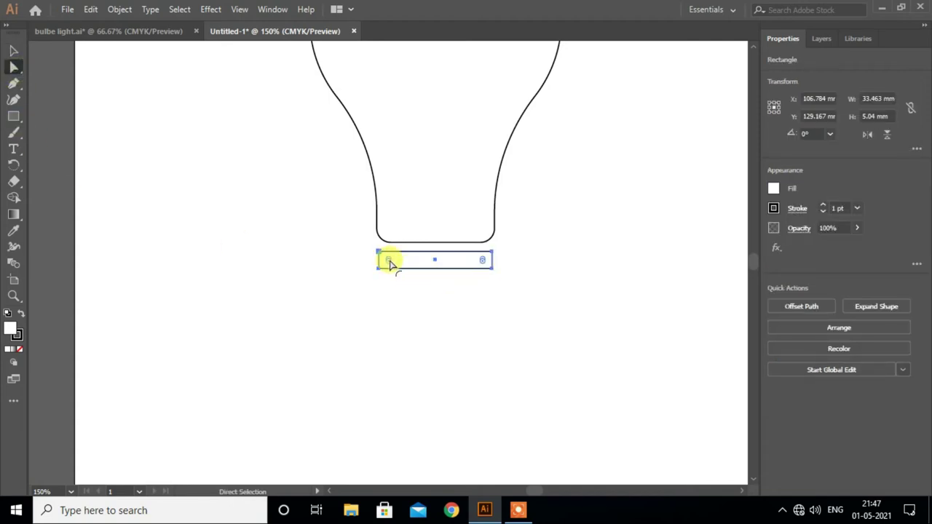
pyautogui.keyDown('alt'); pyautogui.scroll(1, 390, 264); pyautogui.keyUp('alt')
pyautogui.keyDown('alt'); pyautogui.scroll(1, 390, 264); pyautogui.keyUp('alt')
pyautogui.moveTo(379, 254); pyautogui.dragTo(395, 257)
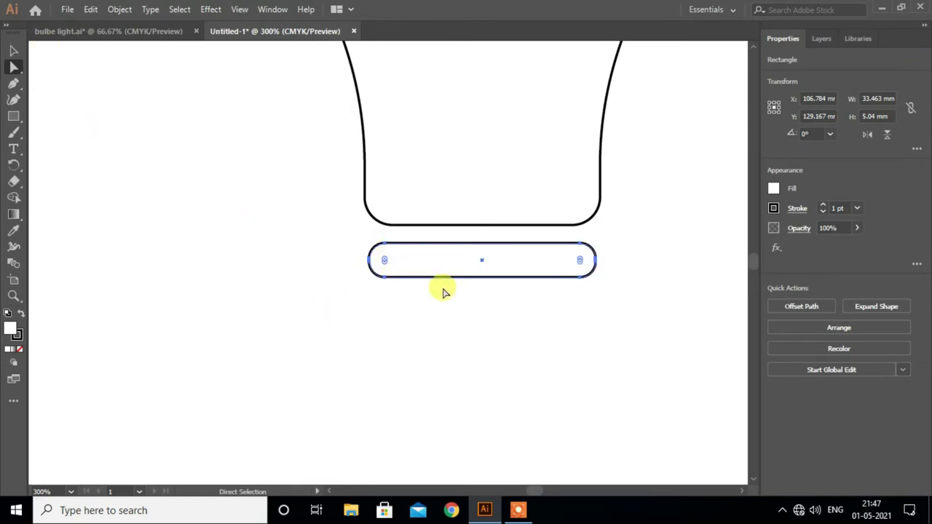
pyautogui.press('v')
pyautogui.click(377, 336)
pyautogui.scroll(-2, 450, 247)
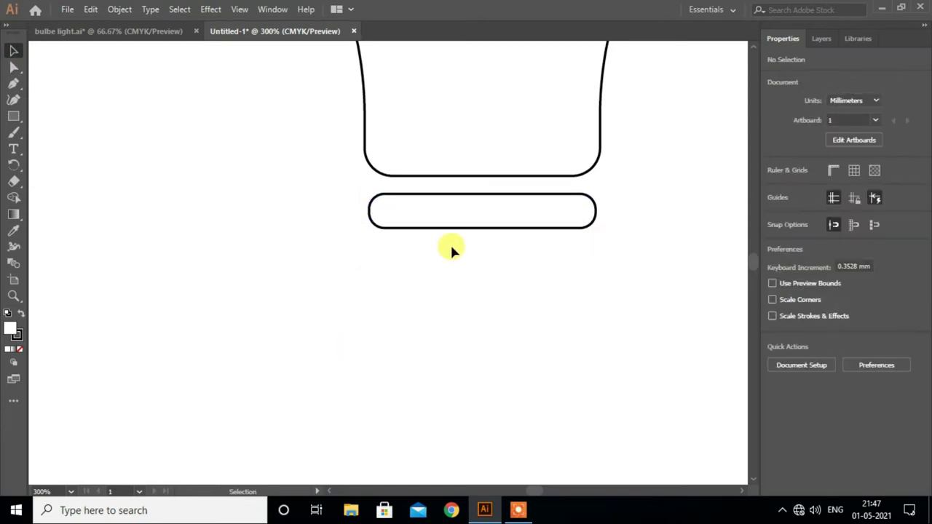
# Step: Stack two copies of the pill below it and narrow the bottom one evenly
pyautogui.click(456, 233)
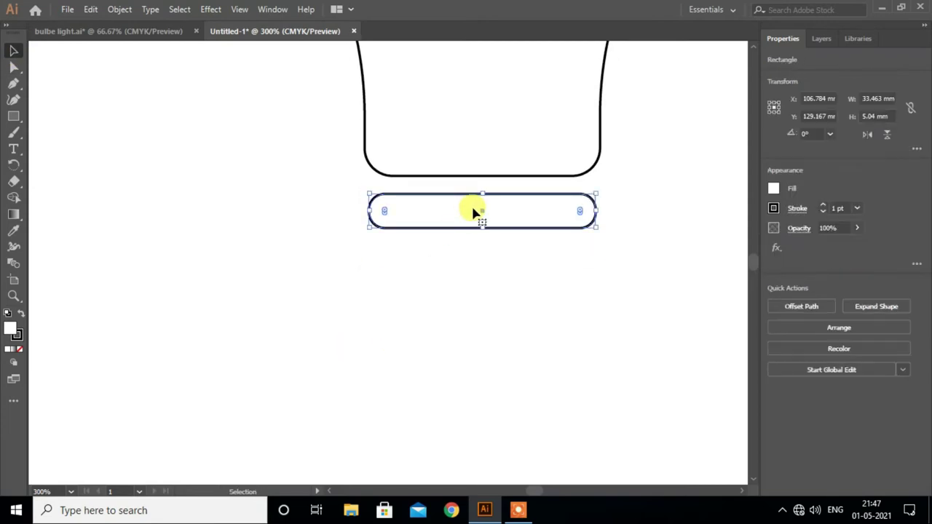
pyautogui.moveTo(475, 212); pyautogui.dragTo(475, 266)
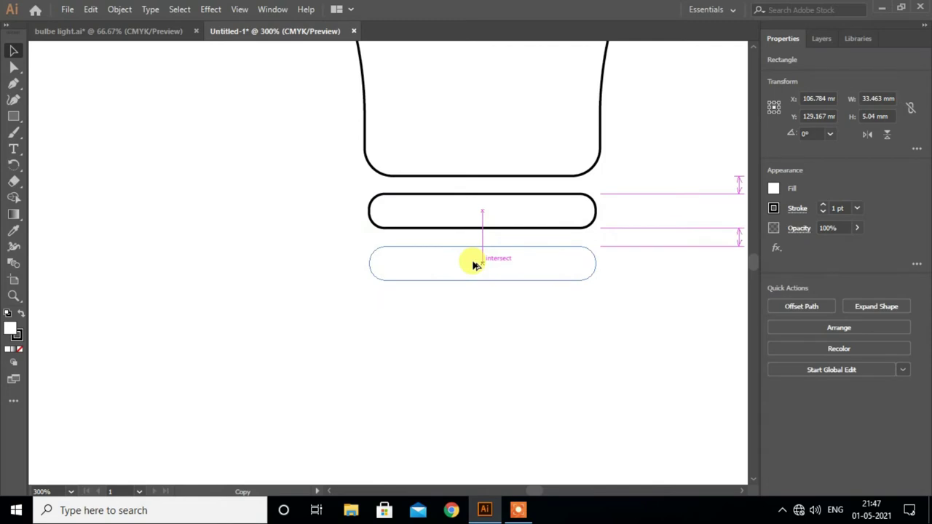
pyautogui.moveTo(475, 263); pyautogui.dragTo(475, 316)
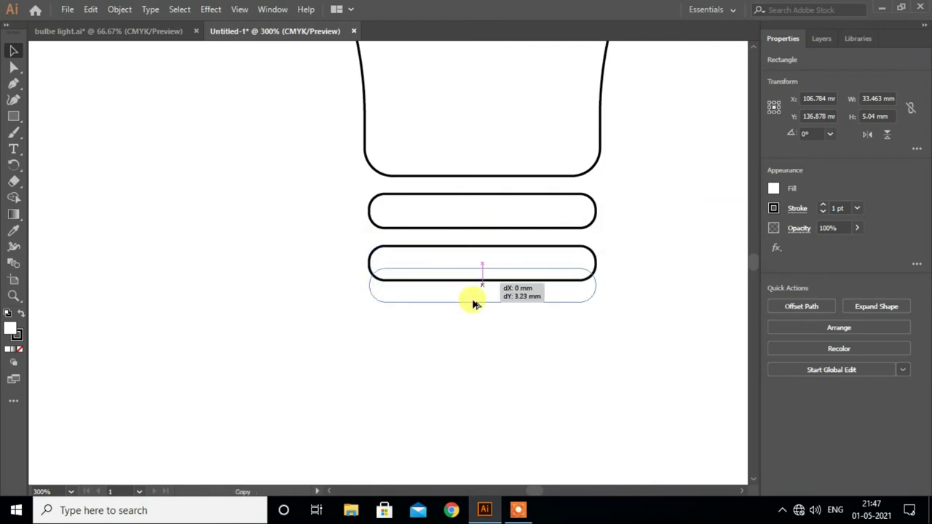
pyautogui.moveTo(597, 315); pyautogui.dragTo(556, 314)
pyautogui.click(553, 357)
pyautogui.keyDown('alt'); pyautogui.scroll(-2, 544, 339); pyautogui.keyUp('alt')
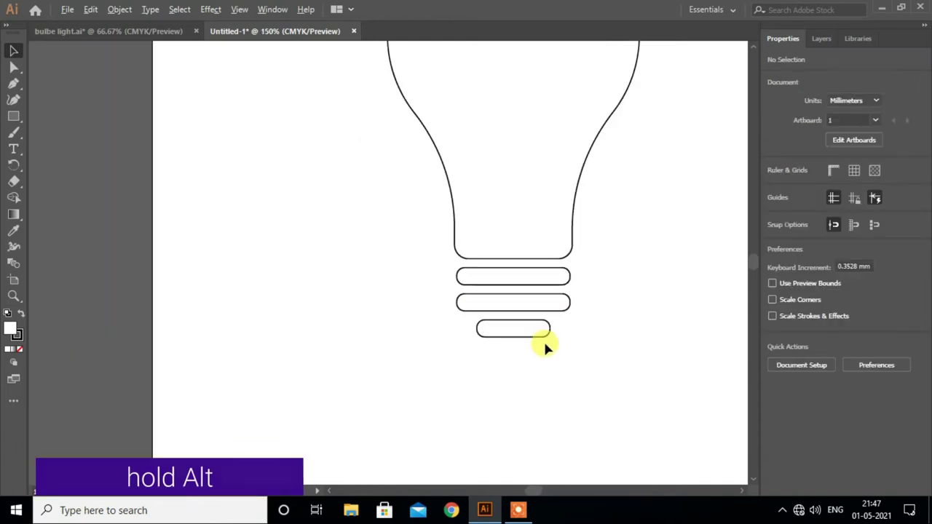
pyautogui.keyDown('alt'); pyautogui.scroll(-1, 544, 339); pyautogui.keyUp('alt')
pyautogui.scroll(1, 606, 317)
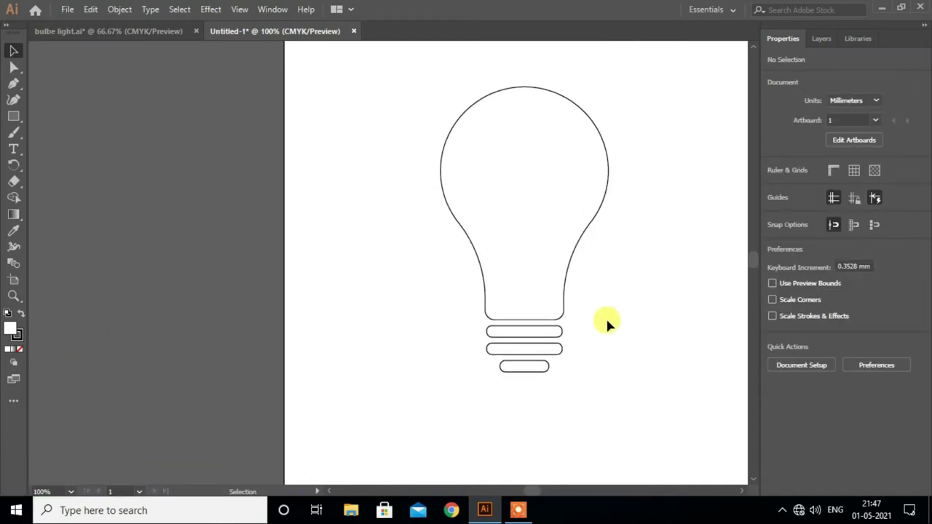
# Step: Fill the three base bars with the C0 M0 Y0 K70 grey swatch
pyautogui.moveTo(392, 61); pyautogui.dragTo(636, 384)
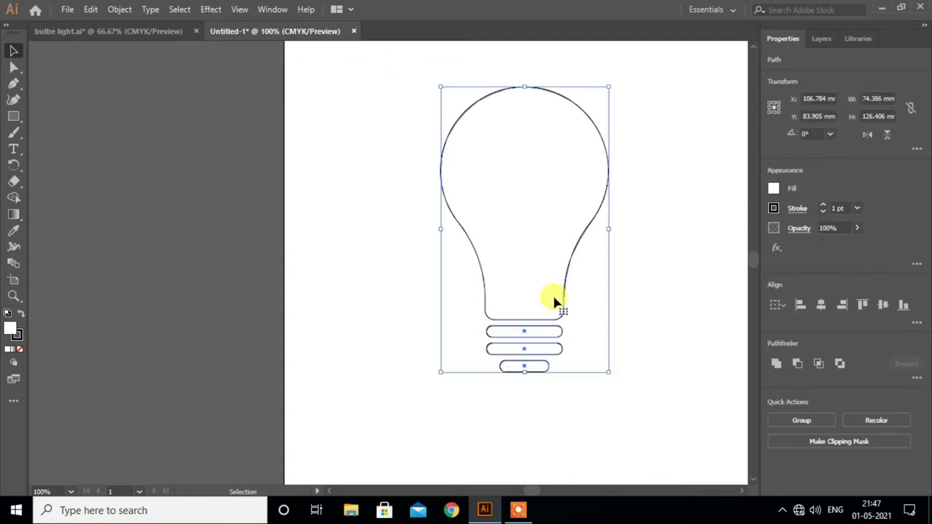
pyautogui.moveTo(631, 298); pyautogui.dragTo(500, 301)
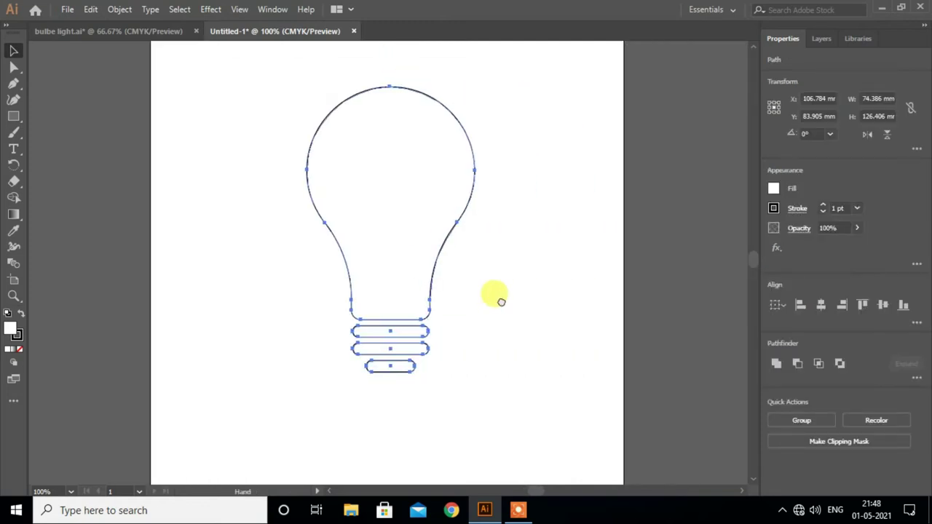
pyautogui.click(514, 332)
pyautogui.moveTo(447, 328); pyautogui.dragTo(389, 372)
pyautogui.click(773, 192)
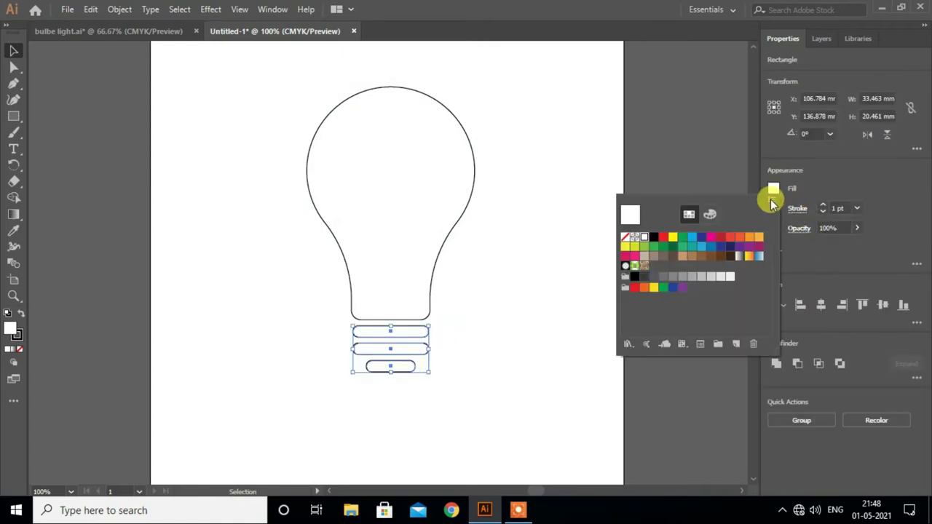
pyautogui.click(666, 280)
pyautogui.click(503, 354)
pyautogui.click(487, 328)
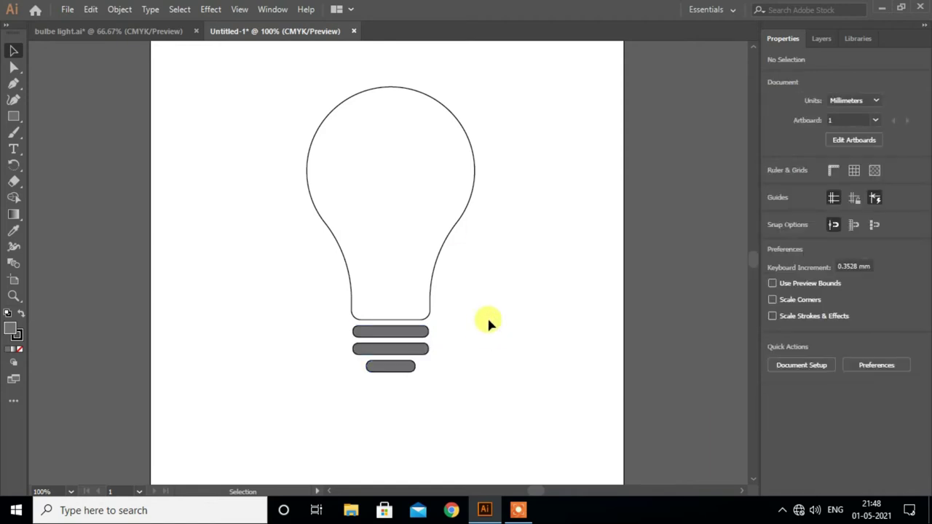
# Step: Fill the bulb outline with yellow from the Fill swatches
pyautogui.click(454, 227)
pyautogui.click(773, 189)
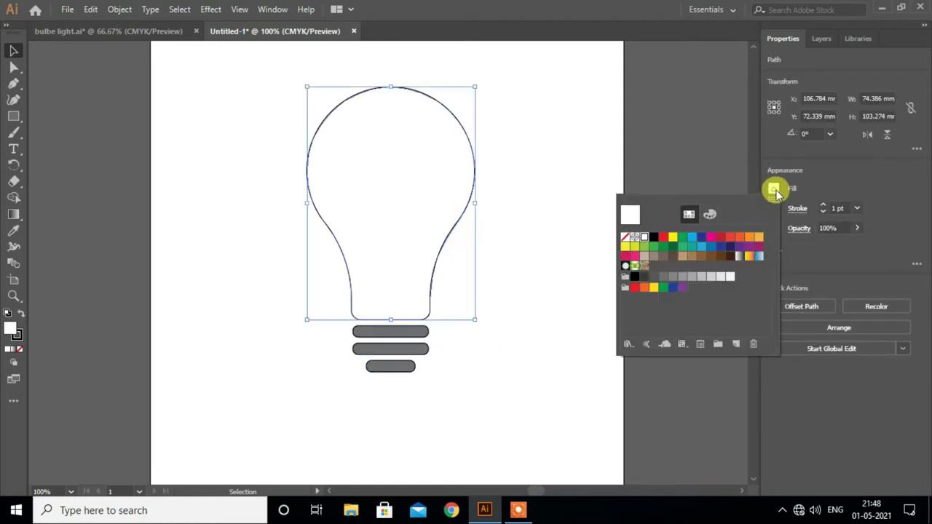
pyautogui.click(672, 237)
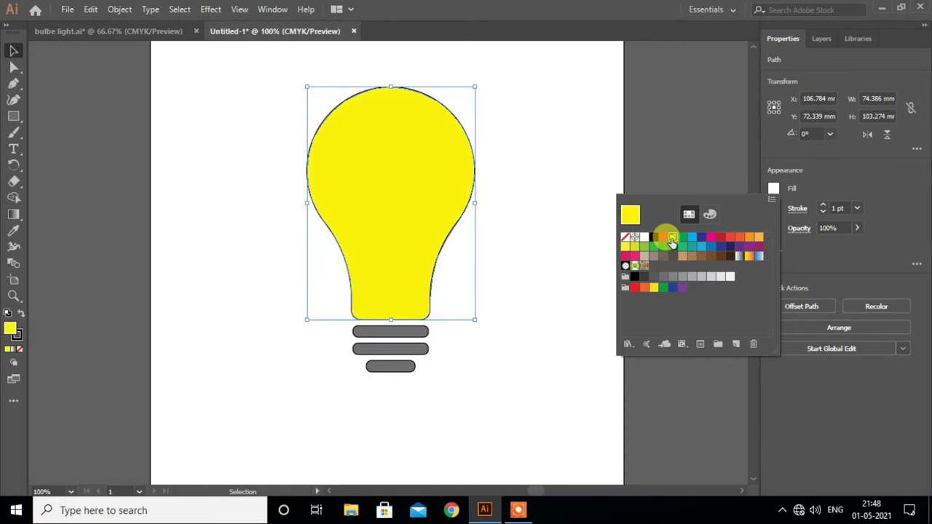
pyautogui.click(513, 306)
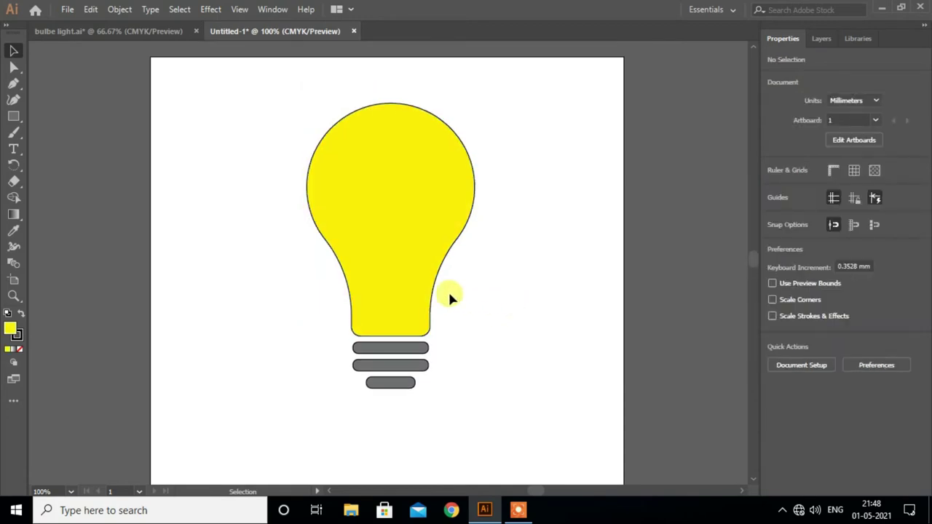
pyautogui.scroll(-1, 452, 298)
pyautogui.scroll(1, 470, 293)
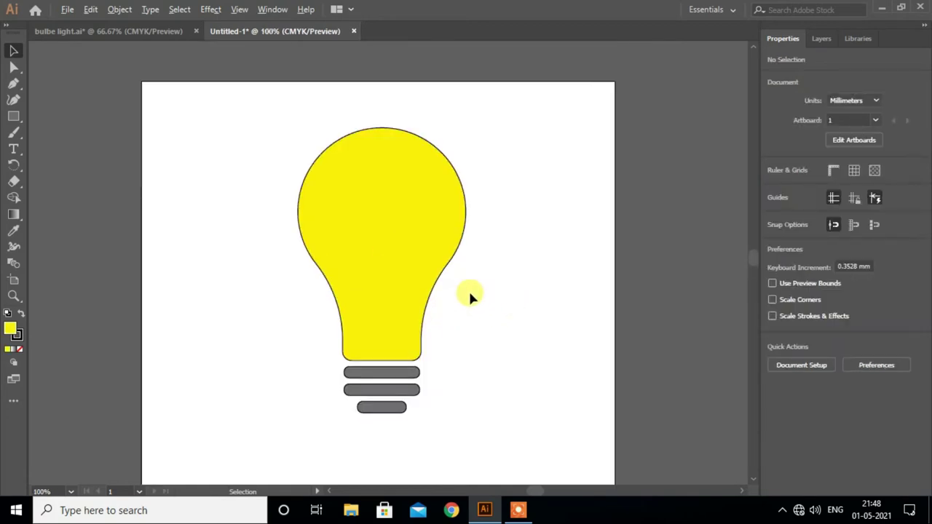
pyautogui.scroll(1, 470, 294)
pyautogui.scroll(1, 470, 294)
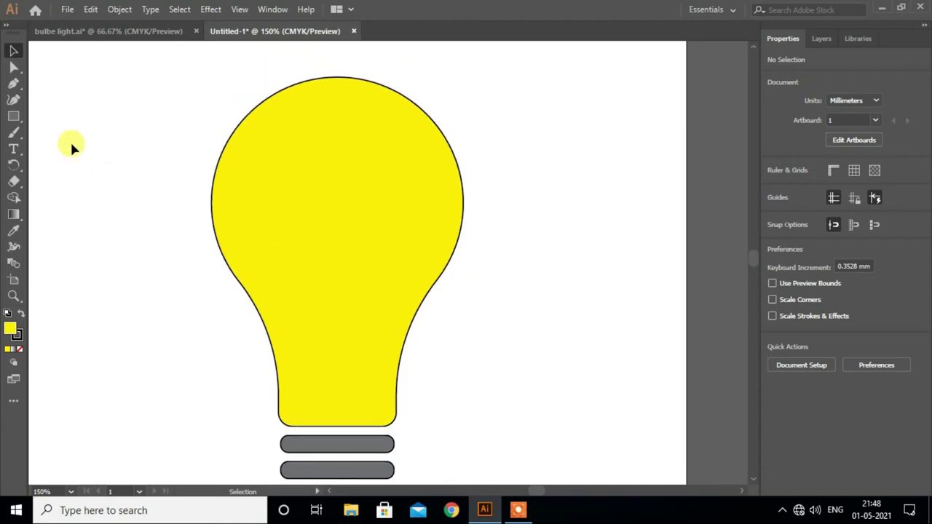
# Step: Draw a small yellow bar left of the bulb and round it into a pill
pyautogui.click(508, 233)
pyautogui.moveTo(101, 208)
pyautogui.mouseDown()
pyautogui.moveTo(158, 223)
pyautogui.moveTo(157, 194)
pyautogui.mouseUp()
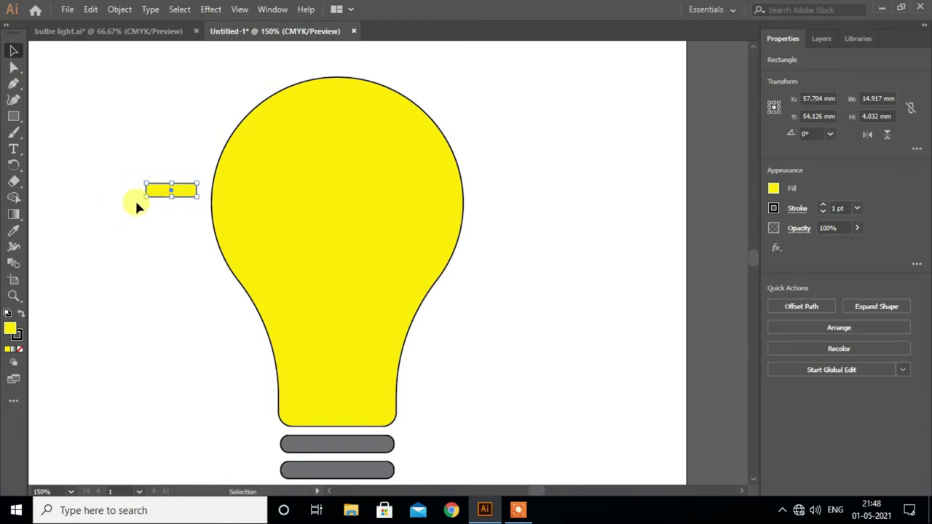
pyautogui.keyDown('alt'); pyautogui.scroll(1, 134, 198); pyautogui.keyUp('alt')
pyautogui.scroll(1, 134, 198)
pyautogui.scroll(1, 135, 198)
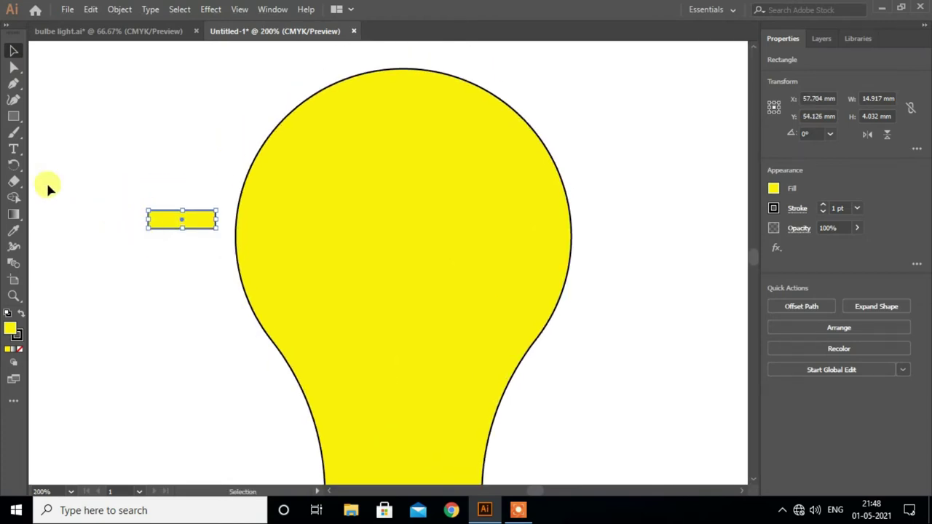
pyautogui.click(13, 67)
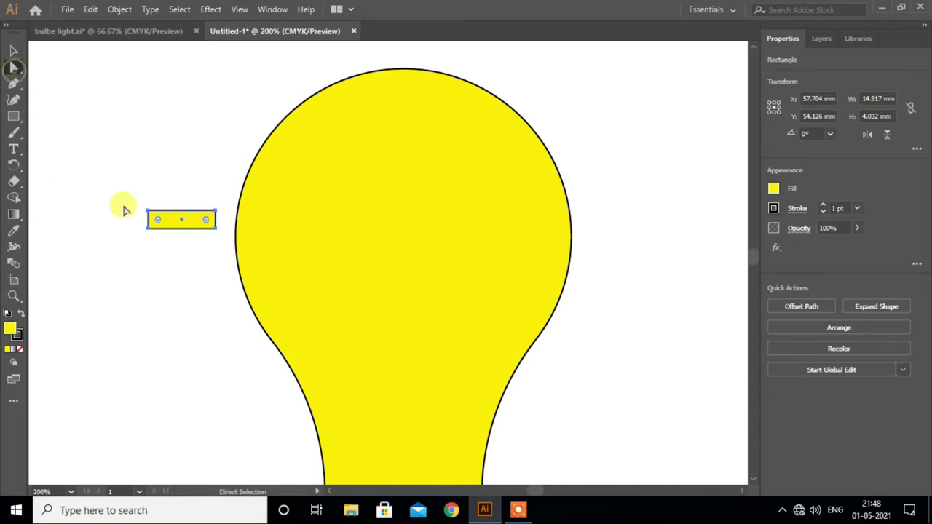
pyautogui.moveTo(159, 222); pyautogui.dragTo(167, 219)
pyautogui.click(13, 52)
pyautogui.click(137, 258)
pyautogui.scroll(-2, 153, 255)
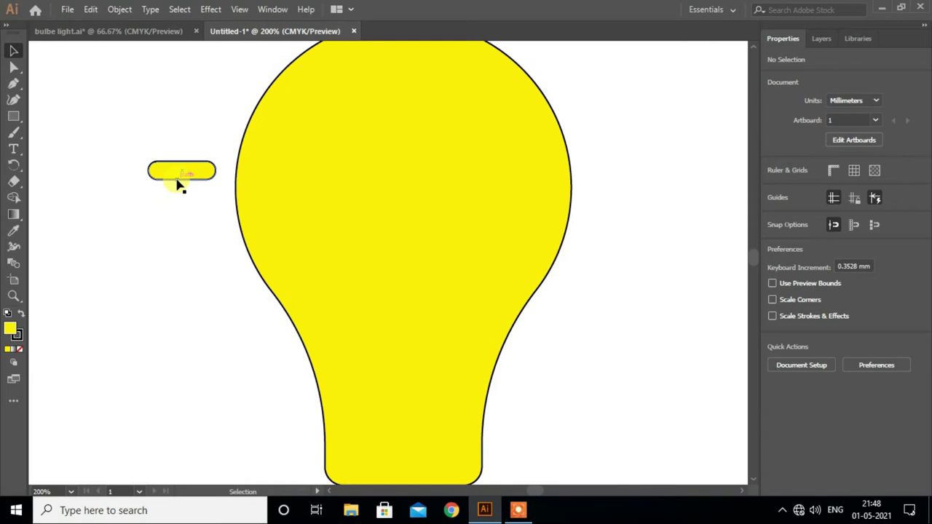
# Step: Alt-drag a copy of the pill to the right of the bulb
pyautogui.click(177, 184)
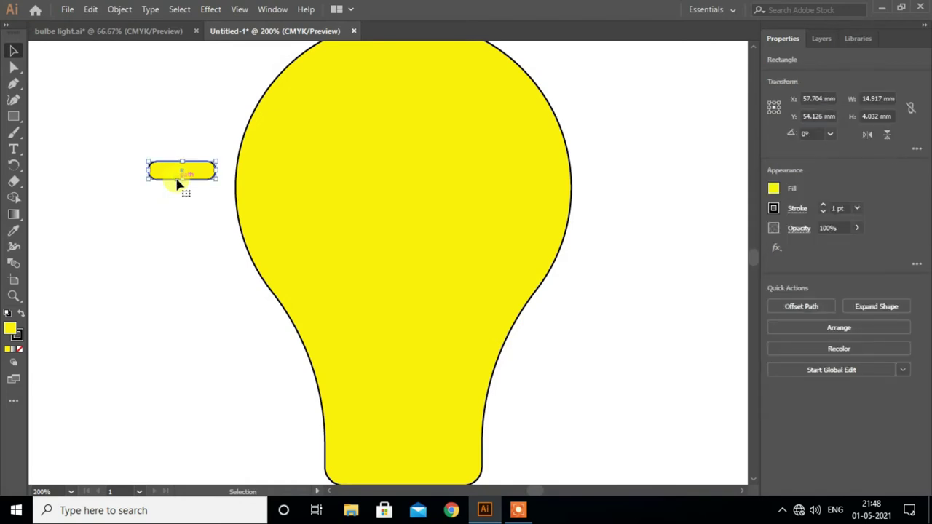
pyautogui.moveTo(177, 184); pyautogui.dragTo(617, 183)
pyautogui.scroll(1, 617, 182)
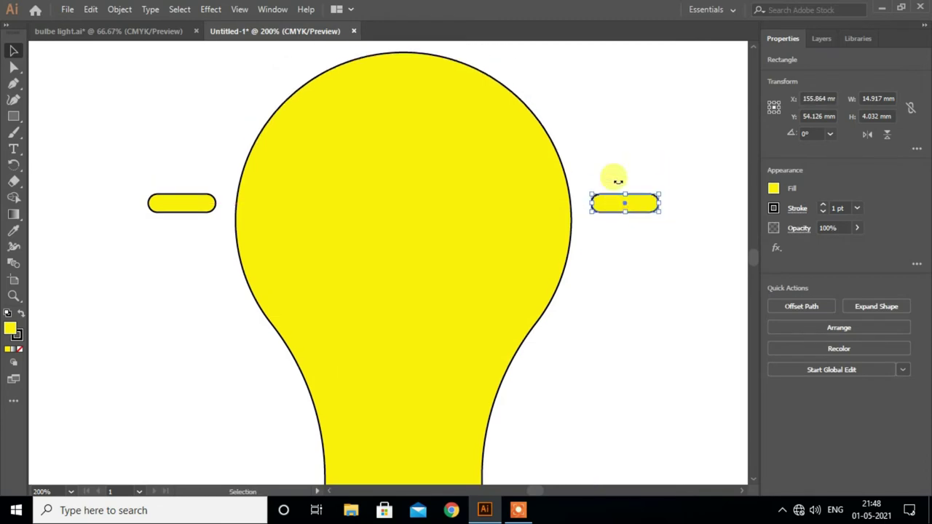
pyautogui.scroll(1, 629, 212)
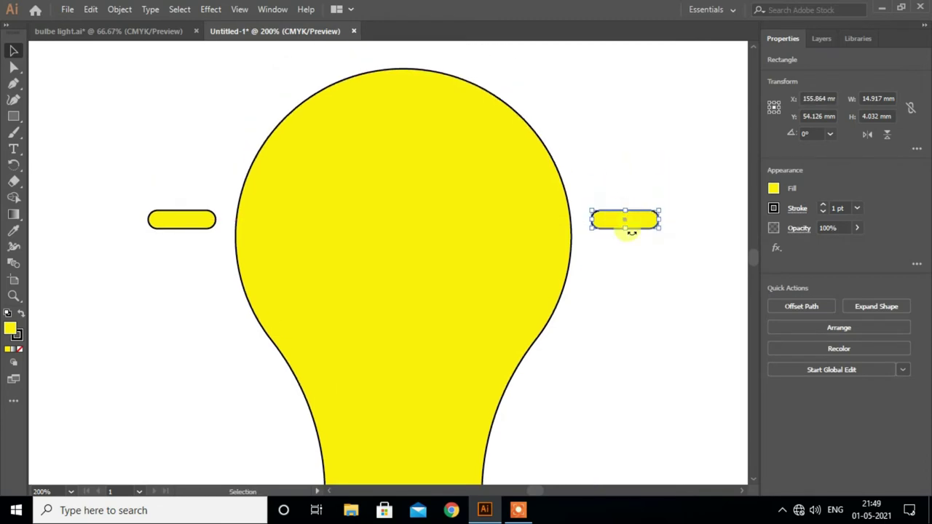
# Step: Make a 45° rotated copy of the right pill and move it up-left toward the bulb's upper right
pyautogui.rightClick(640, 225)
pyautogui.moveTo(682, 412)
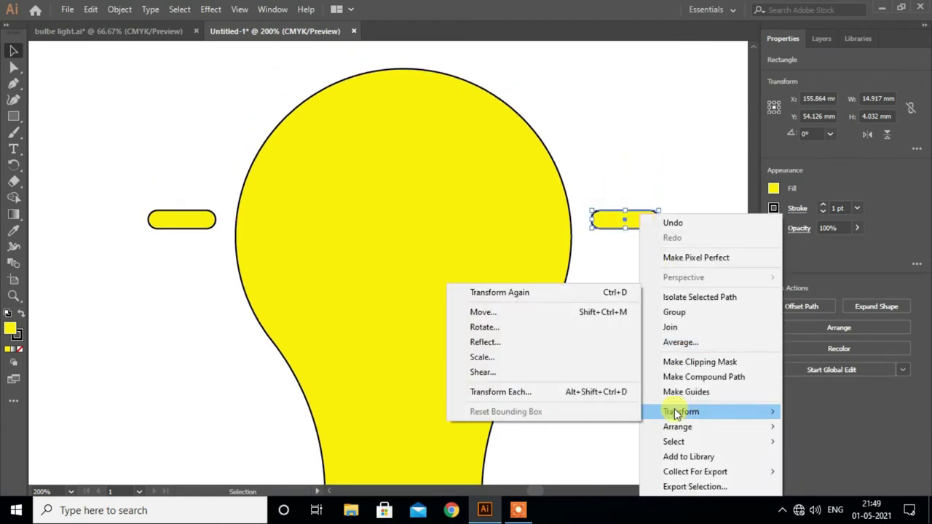
pyautogui.click(520, 329)
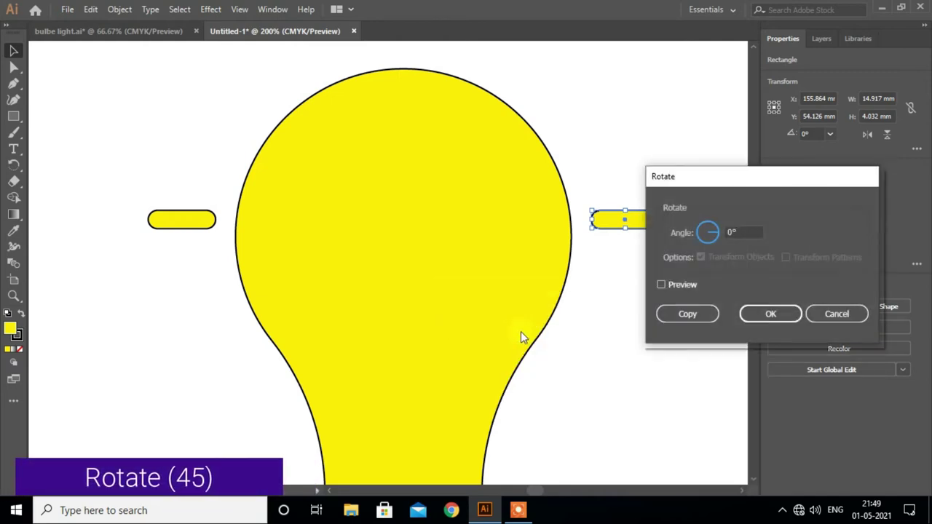
pyautogui.moveTo(731, 184); pyautogui.dragTo(626, 271)
pyautogui.doubleClick(621, 320)
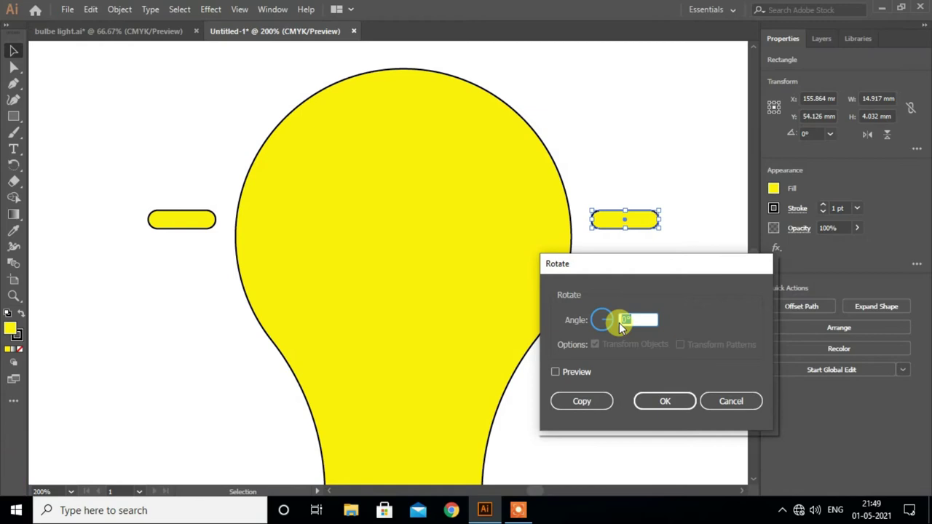
pyautogui.write('45')
pyautogui.click(556, 372)
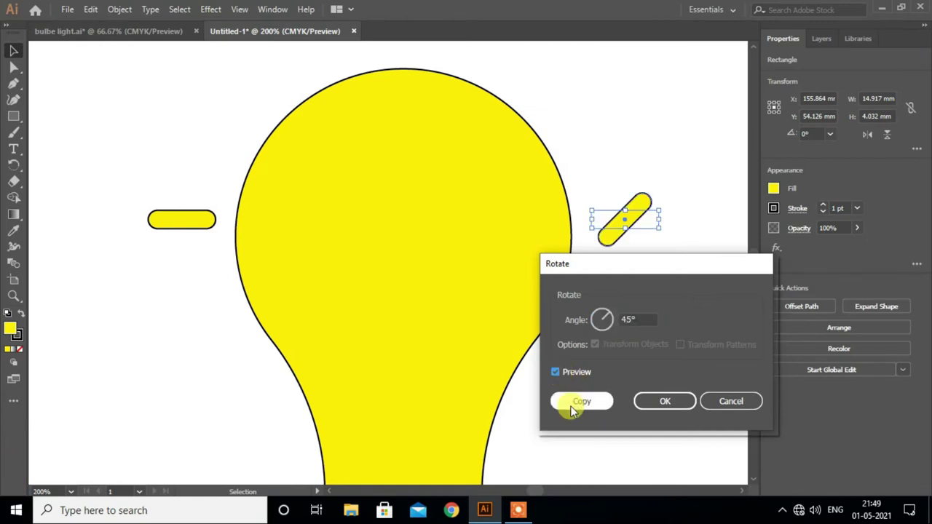
pyautogui.click(573, 403)
pyautogui.scroll(2, 624, 225)
pyautogui.moveTo(633, 264); pyautogui.dragTo(566, 138)
# Step: Reflect a copy of the tilted ray and place it at the bulb's upper left
pyautogui.rightClick(564, 148)
pyautogui.moveTo(605, 343)
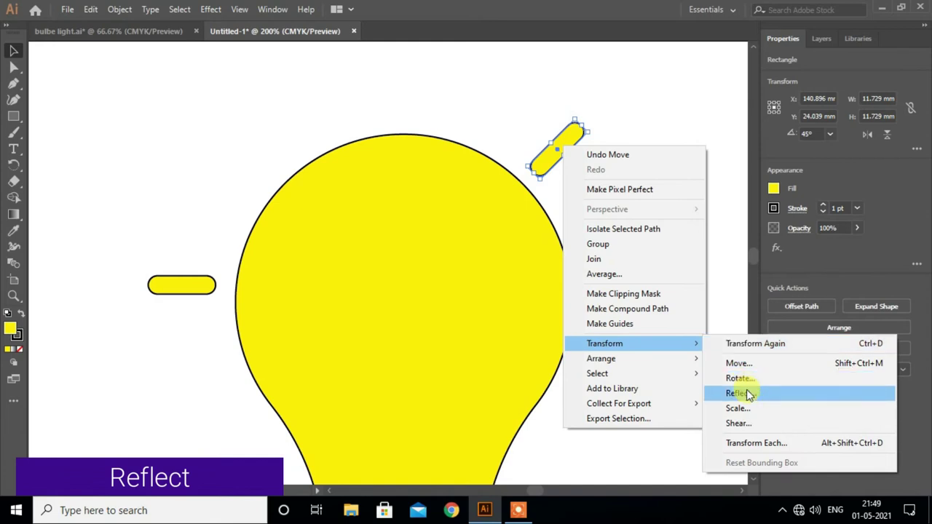
pyautogui.click(741, 394)
pyautogui.click(618, 327)
pyautogui.moveTo(561, 159); pyautogui.dragTo(226, 171)
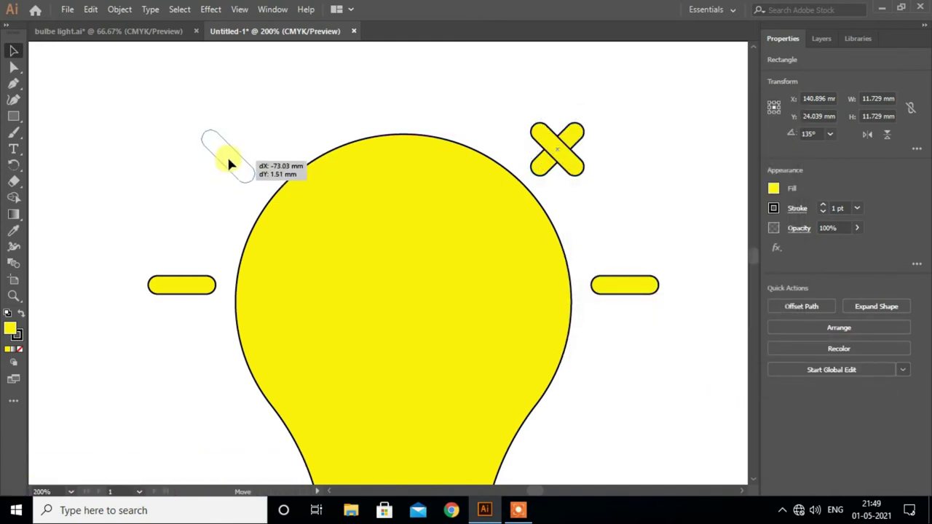
pyautogui.moveTo(228, 169); pyautogui.dragTo(244, 154)
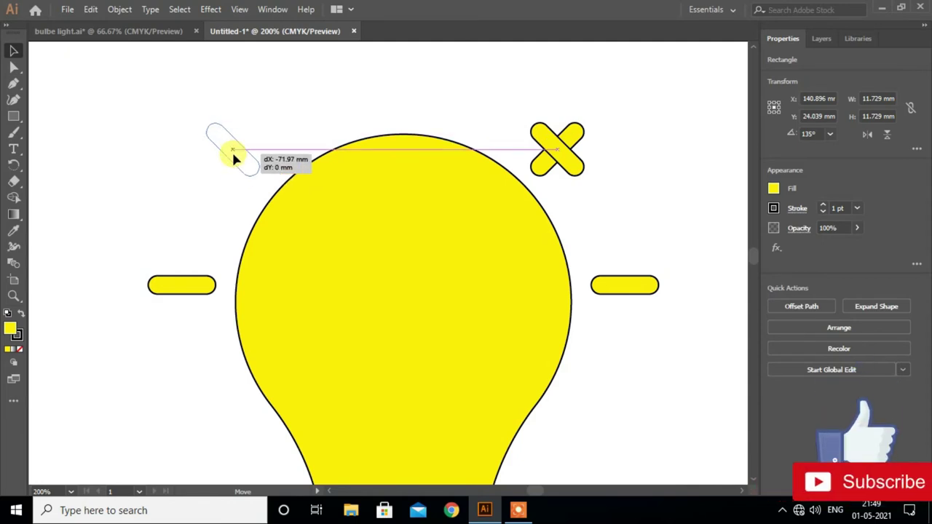
pyautogui.scroll(-1, 437, 177)
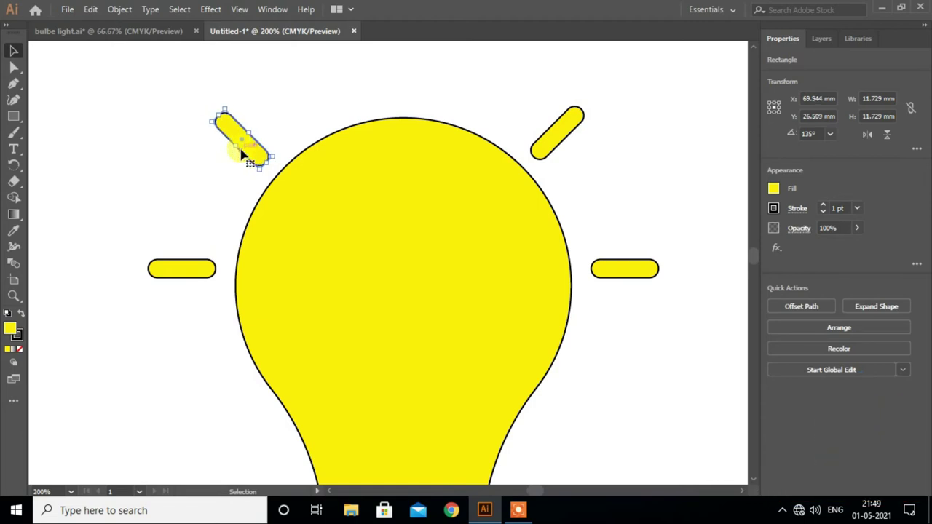
# Step: Copy the left ray above the bulb and stand it upright as a vertical ray
pyautogui.click(621, 178)
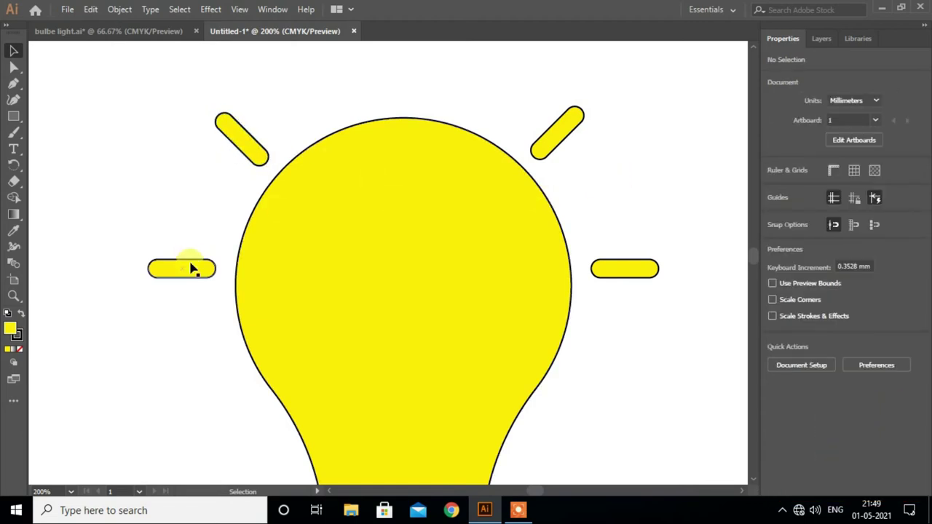
pyautogui.click(191, 269)
pyautogui.moveTo(191, 269); pyautogui.dragTo(393, 95)
pyautogui.scroll(2, 340, 119)
pyautogui.moveTo(380, 138); pyautogui.dragTo(405, 118)
pyautogui.scroll(-1, 474, 187)
# Step: Nudge the right and diagonal rays into even alignment around the bulb
pyautogui.click(181, 285)
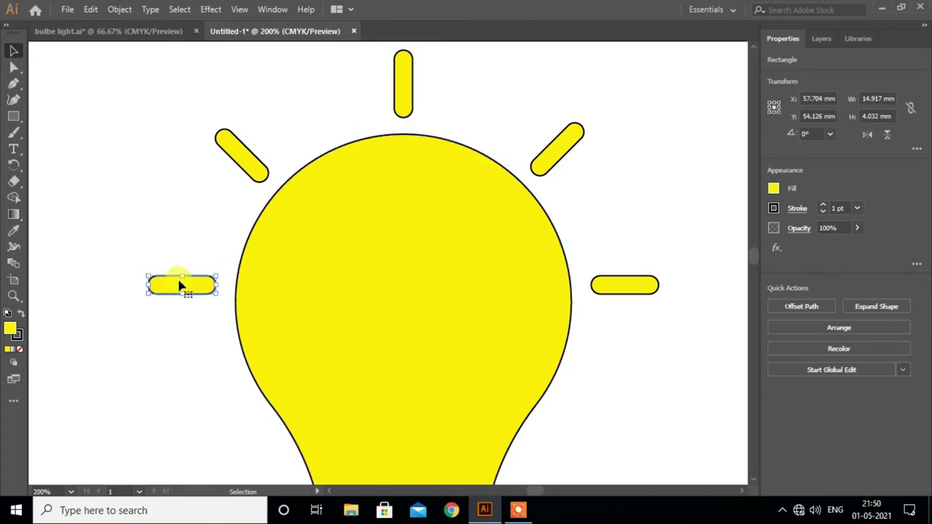
pyautogui.scroll(-1, 466, 303)
pyautogui.scroll(-1, 496, 312)
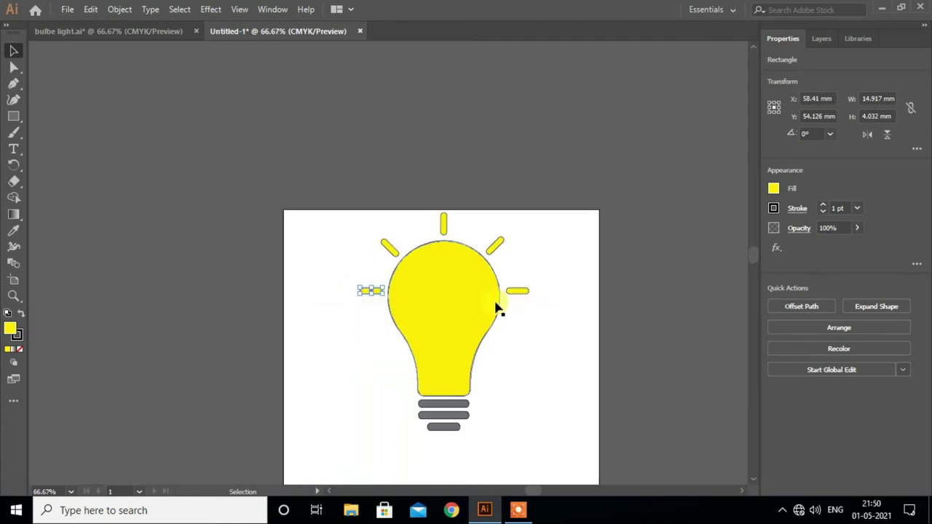
pyautogui.click(536, 321)
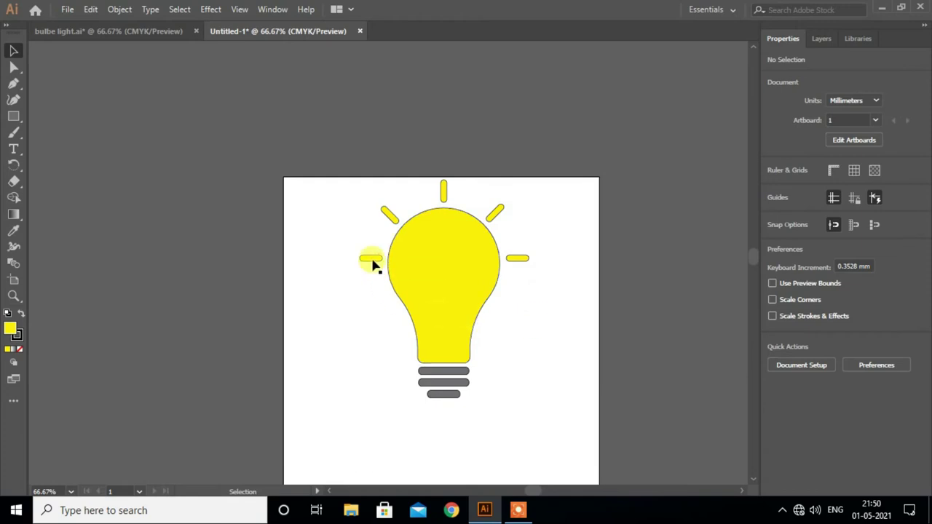
pyautogui.click(372, 266)
pyautogui.moveTo(518, 258); pyautogui.dragTo(513, 264)
pyautogui.hotkey('shift', 'Down')
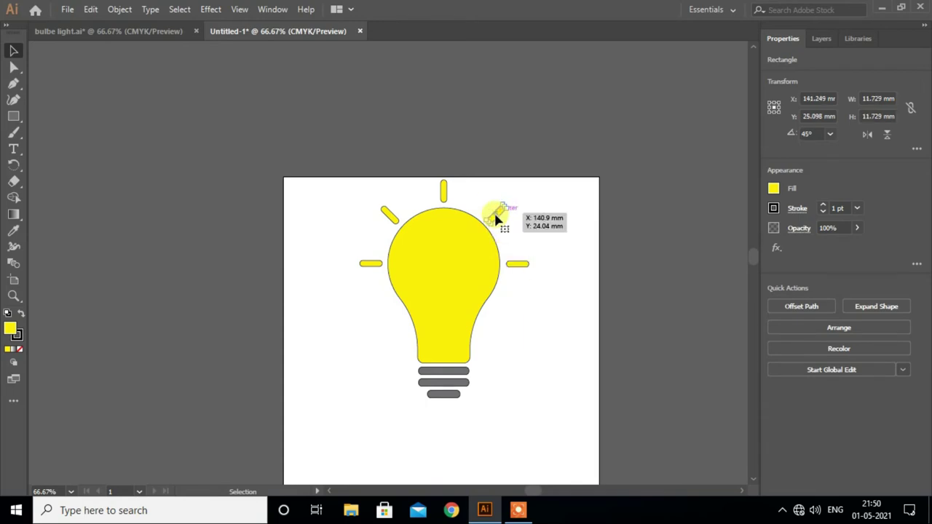
pyautogui.moveTo(496, 219); pyautogui.dragTo(496, 218)
pyautogui.moveTo(390, 217); pyautogui.dragTo(391, 218)
pyautogui.click(553, 243)
pyautogui.scroll(-1, 554, 246)
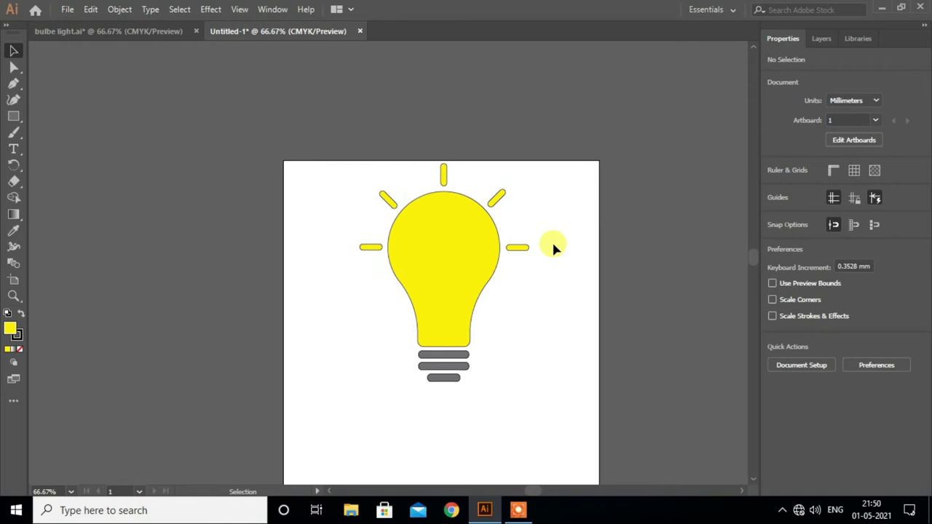
# Step: Move the whole bulb drawing lower on the artboard
pyautogui.moveTo(526, 348); pyautogui.dragTo(500, 387)
pyautogui.moveTo(462, 336); pyautogui.dragTo(461, 385)
pyautogui.scroll(-3, 462, 385)
pyautogui.click(554, 301)
pyautogui.scroll(-1, 555, 301)
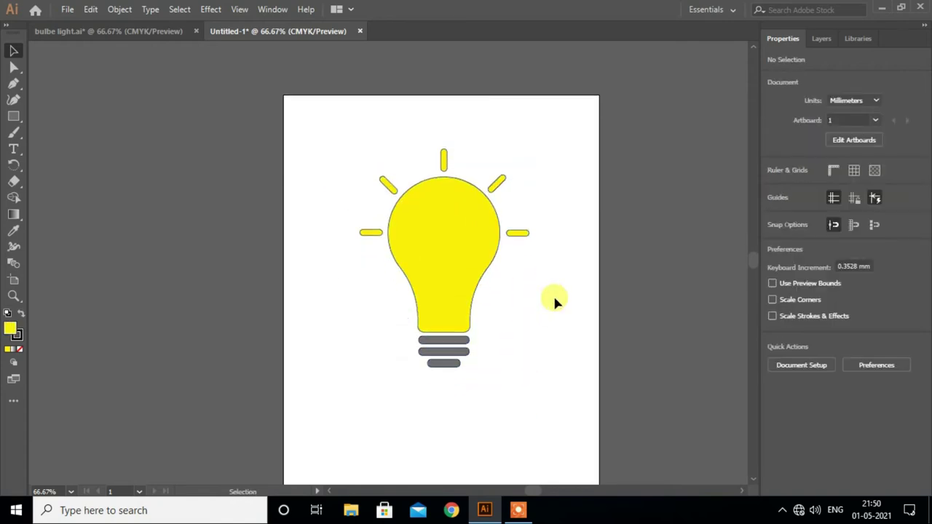
pyautogui.scroll(-1, 552, 299)
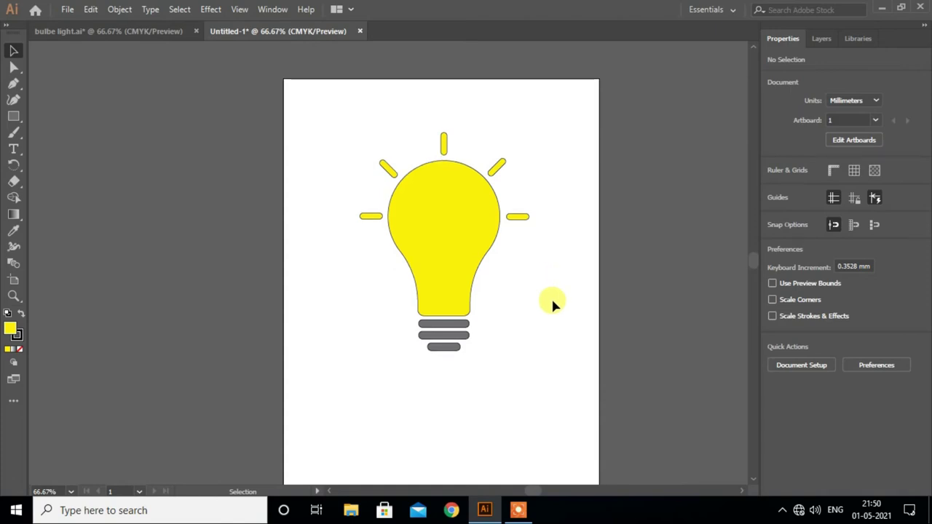
pyautogui.scroll(1, 443, 267)
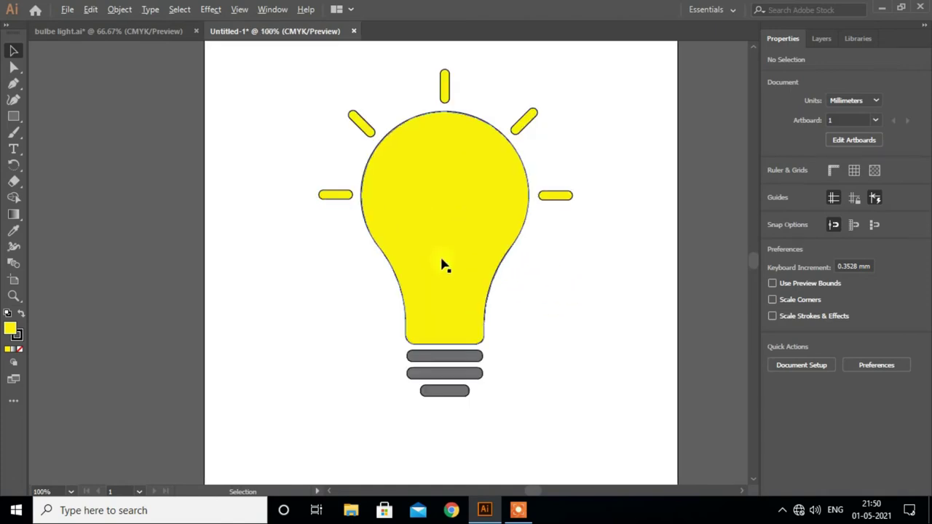
pyautogui.scroll(1, 447, 265)
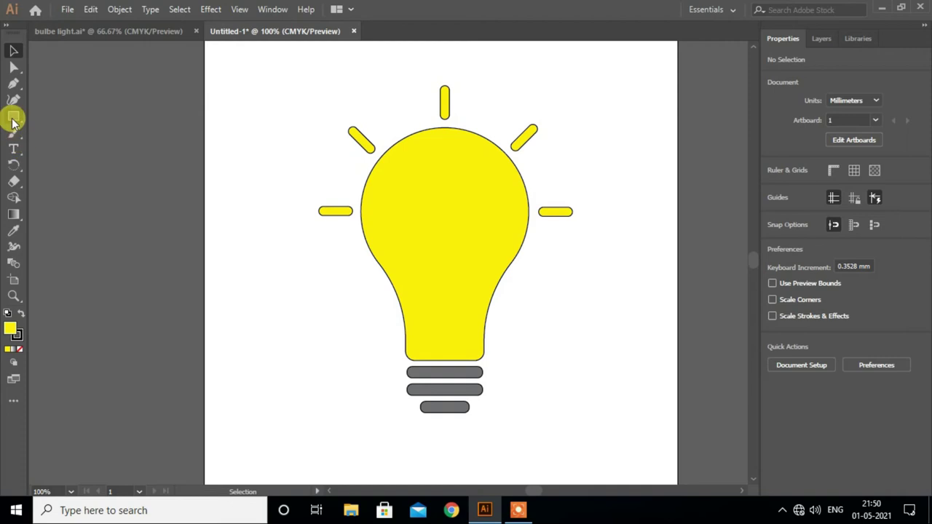
# Step: Draw a circle below-left of the bulb and set its fill to None
pyautogui.moveTo(13, 123); pyautogui.dragTo(59, 128)
pyautogui.scroll(-2, 302, 133)
pyautogui.scroll(-4, 302, 136)
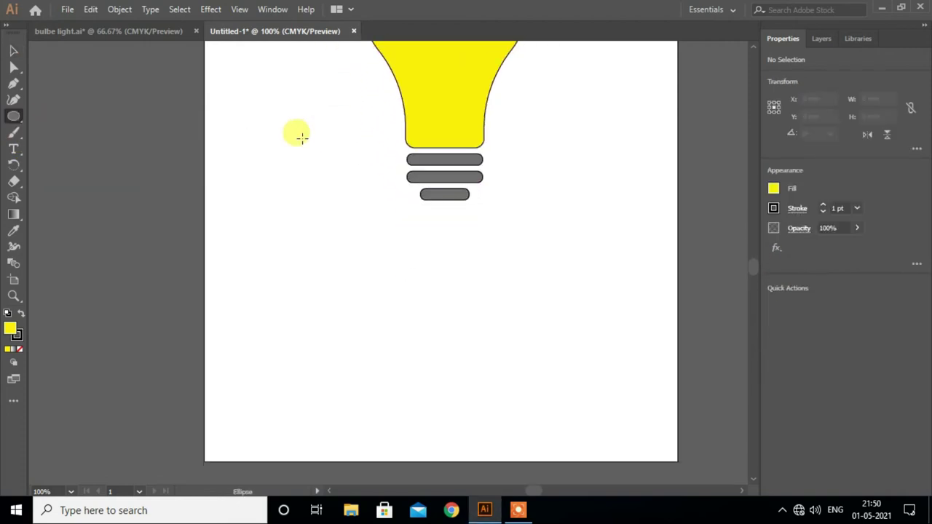
pyautogui.moveTo(334, 265); pyautogui.dragTo(405, 337)
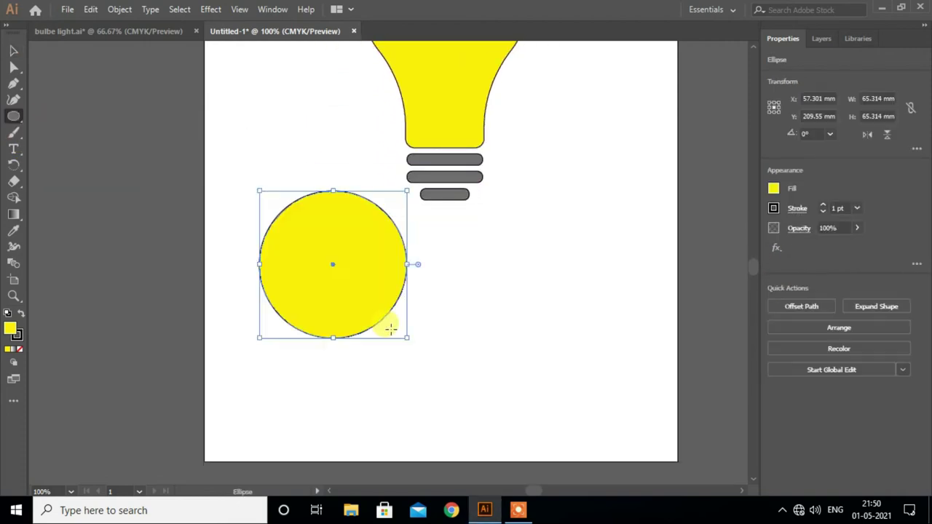
pyautogui.click(13, 51)
pyautogui.click(774, 189)
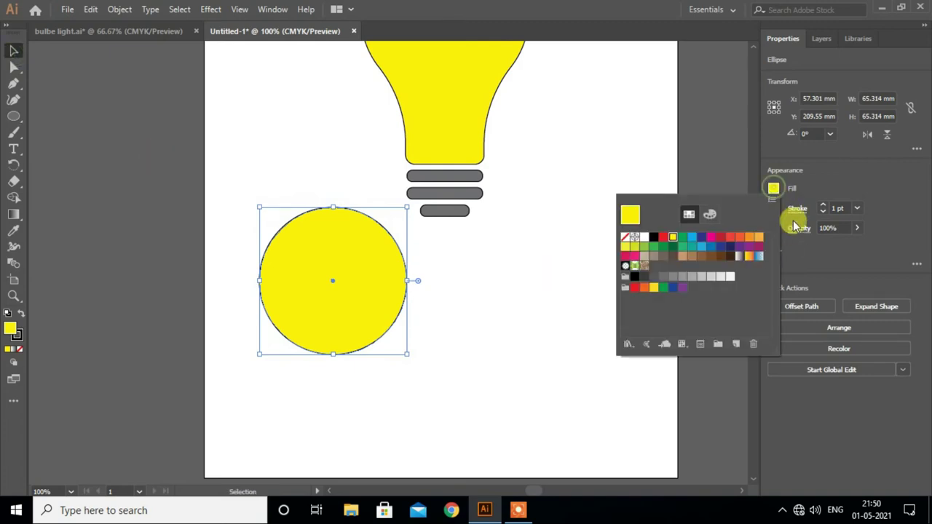
pyautogui.click(627, 238)
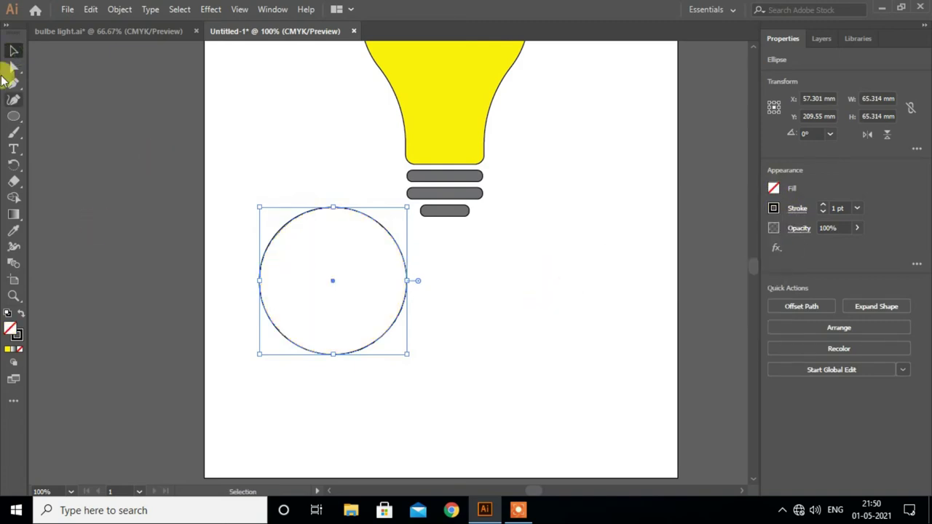
# Step: Delete the circle's right and bottom anchors to leave a quarter arc, then rotate it about 36°
pyautogui.click(14, 67)
pyautogui.scroll(1, 340, 236)
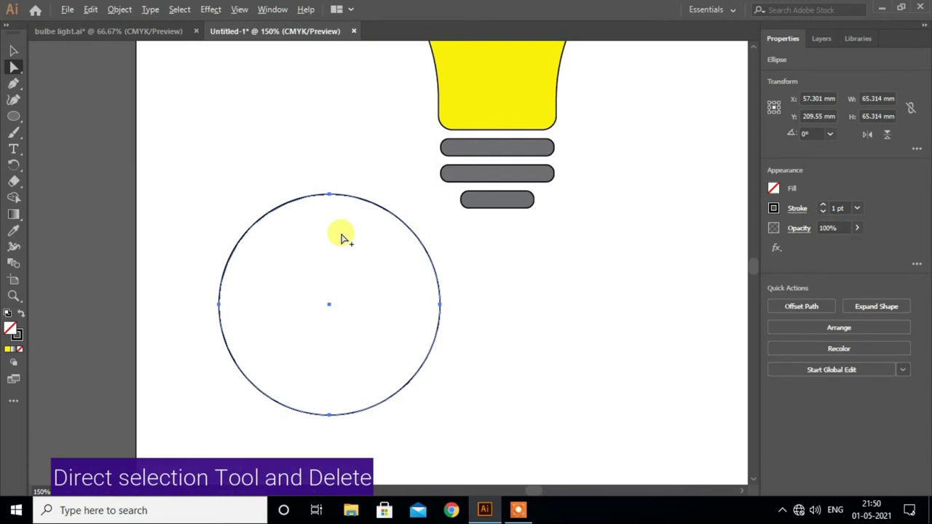
pyautogui.click(440, 305)
pyautogui.press('Delete')
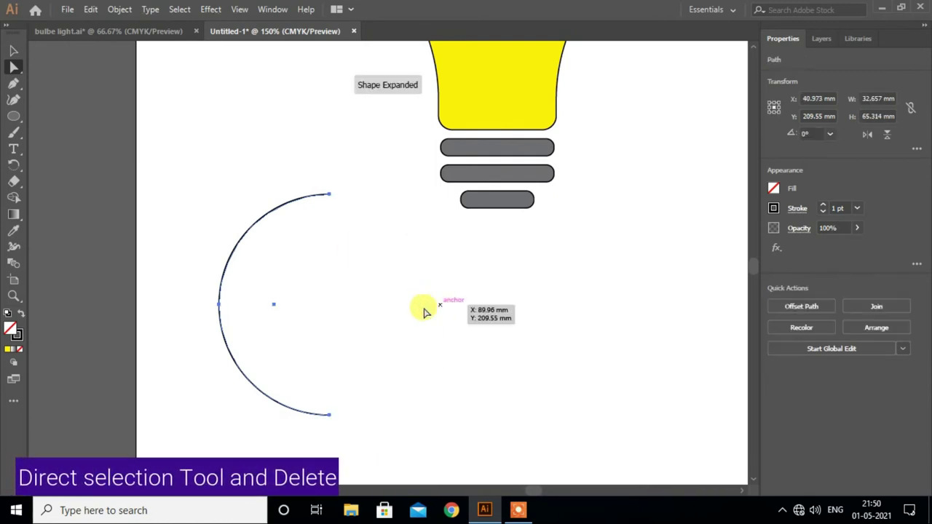
pyautogui.click(331, 416)
pyautogui.press('Delete')
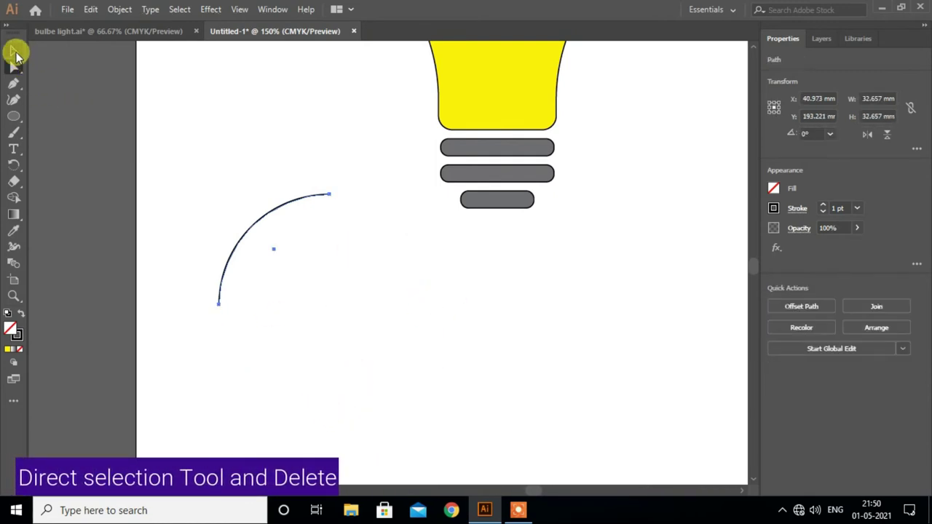
pyautogui.click(13, 50)
pyautogui.moveTo(329, 187); pyautogui.dragTo(286, 172)
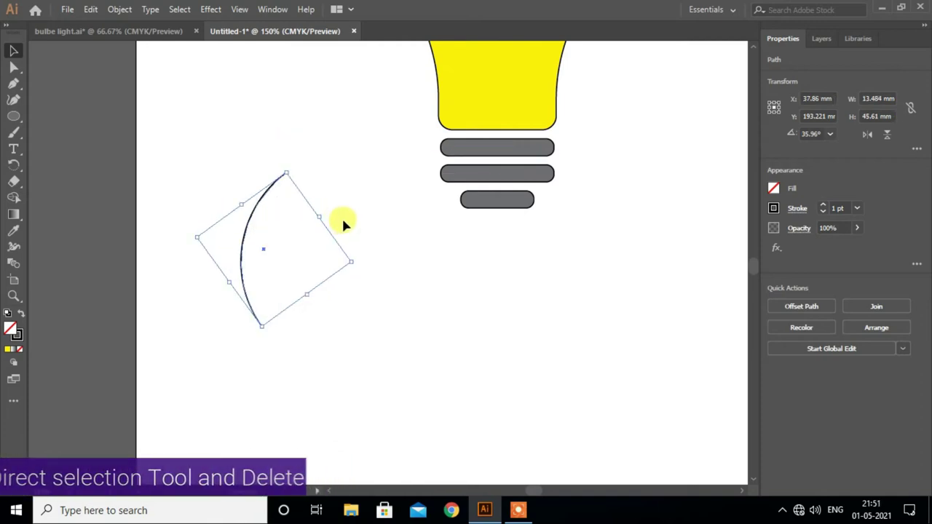
# Step: Thicken the arc's stroke weight to 6 pt
pyautogui.click(858, 208)
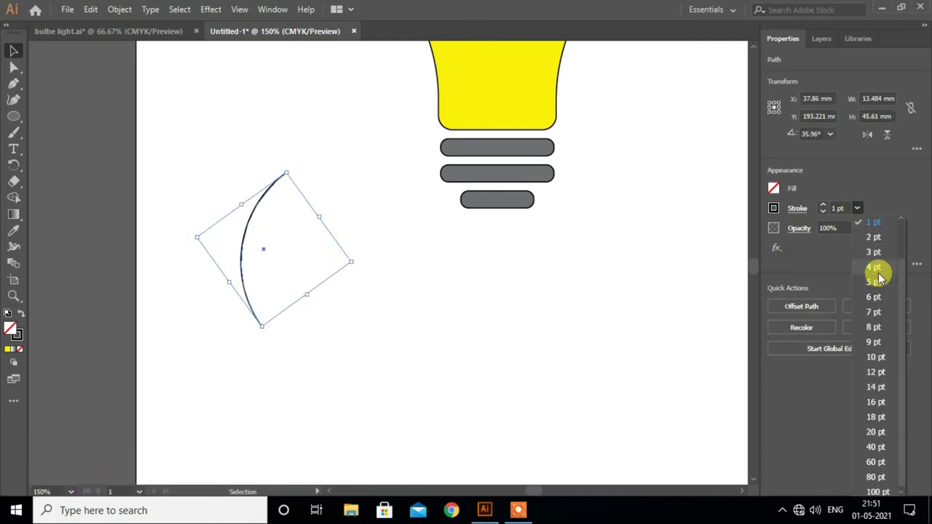
pyautogui.click(878, 273)
pyautogui.click(857, 208)
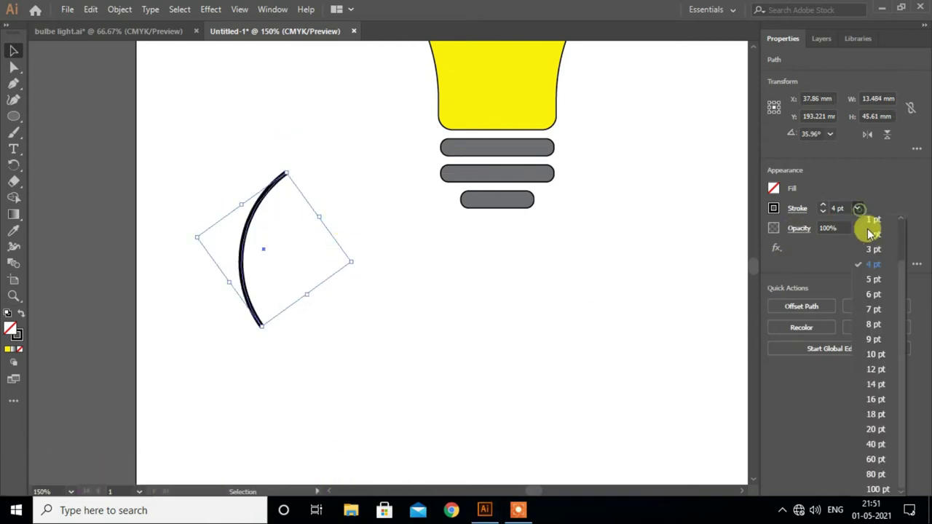
pyautogui.click(874, 291)
pyautogui.scroll(2, 521, 350)
pyautogui.scroll(2, 521, 350)
pyautogui.scroll(1, 246, 357)
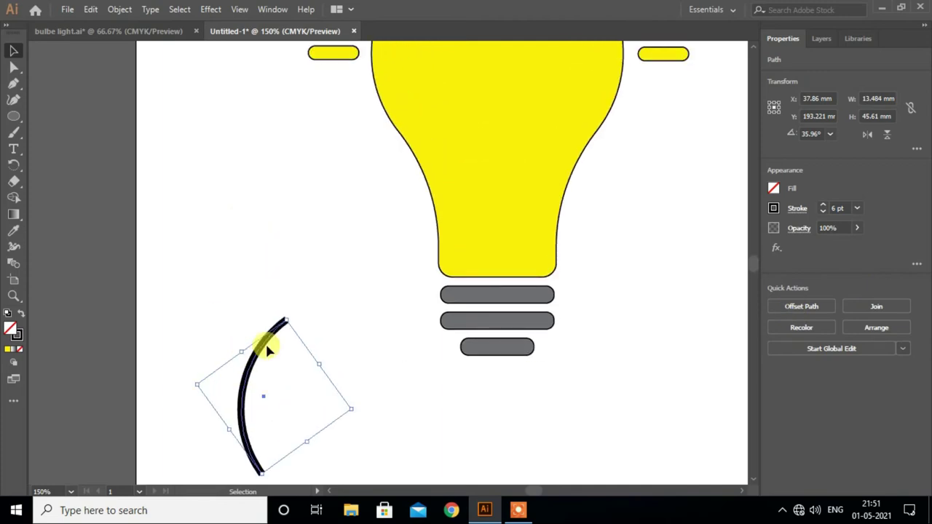
pyautogui.scroll(-1, 267, 348)
# Step: Move the arc onto the bulb's upper left and rotate it to about 52°
pyautogui.click(53, 68)
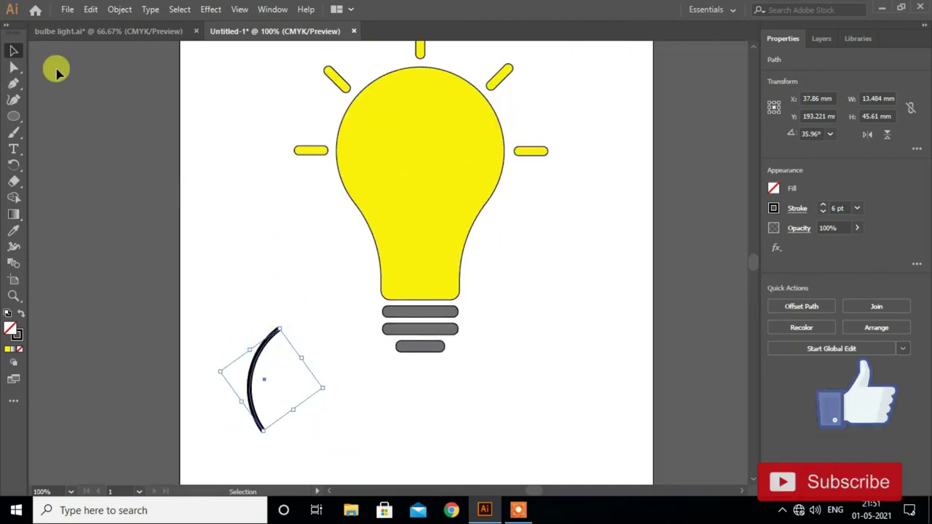
pyautogui.moveTo(254, 358); pyautogui.dragTo(366, 142)
pyautogui.scroll(1, 439, 222)
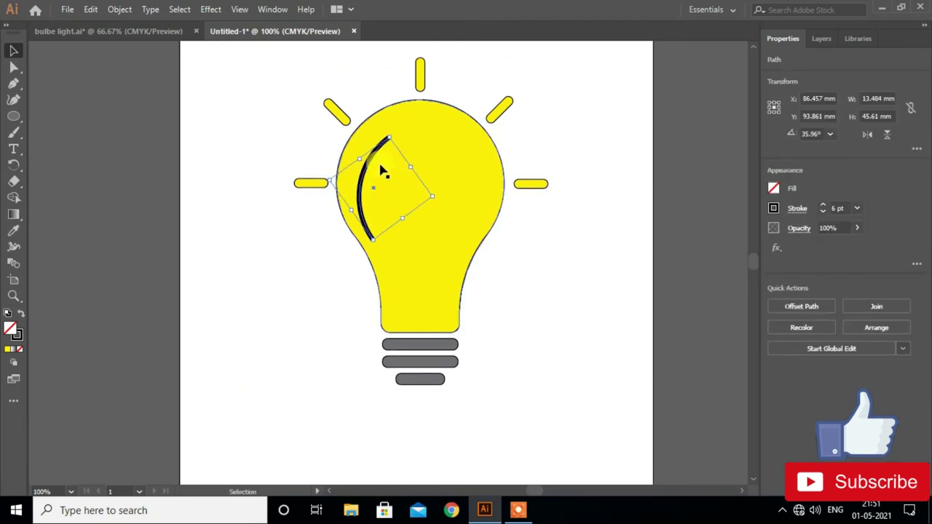
pyautogui.moveTo(439, 211); pyautogui.dragTo(431, 198)
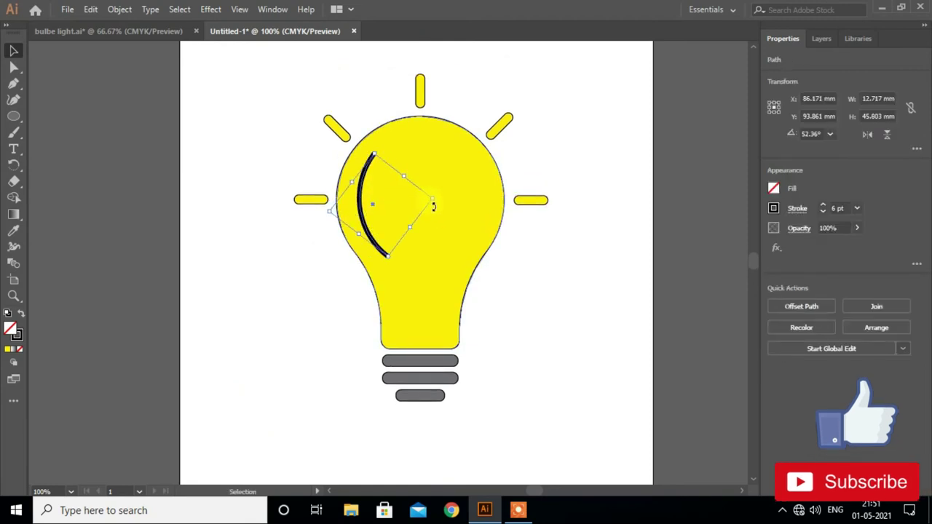
pyautogui.press('Up')
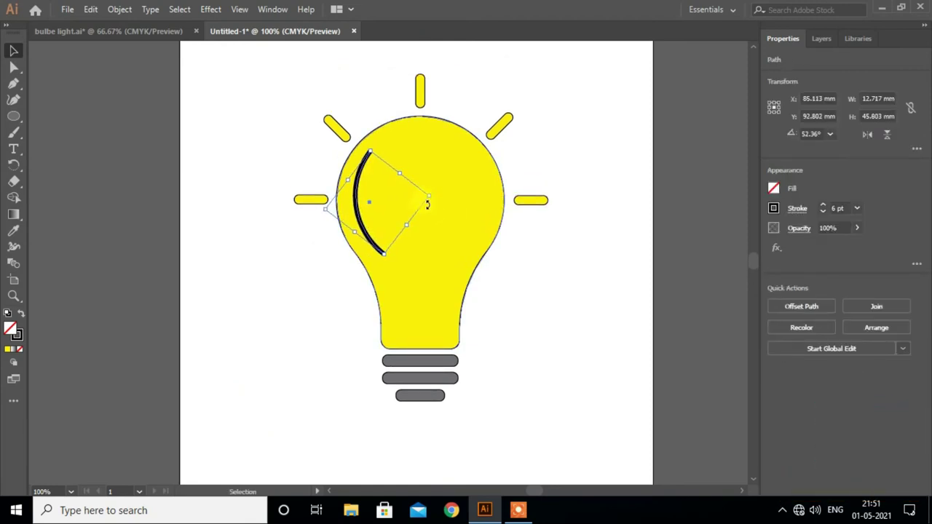
pyautogui.moveTo(433, 191); pyautogui.dragTo(433, 193)
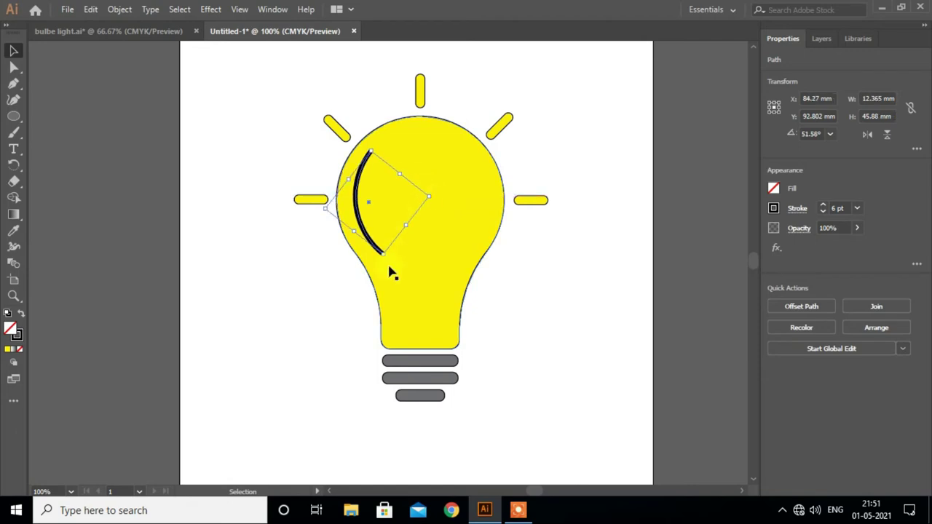
# Step: Shrink and narrow the arc, tilt it to 46°, and move it to the bulb's left
pyautogui.moveTo(386, 253); pyautogui.dragTo(384, 247)
pyautogui.hotkey('shift', 'Left')
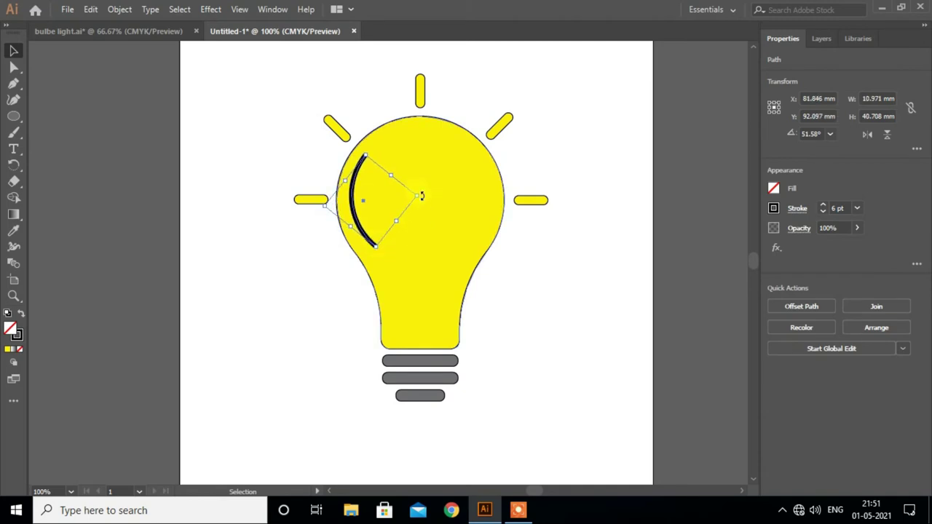
pyautogui.moveTo(421, 195); pyautogui.dragTo(420, 198)
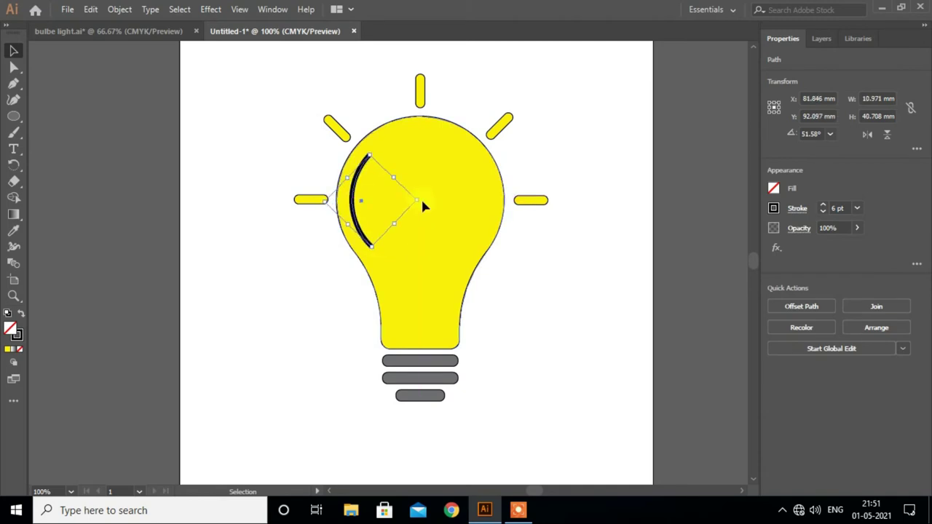
pyautogui.moveTo(343, 231); pyautogui.dragTo(212, 337)
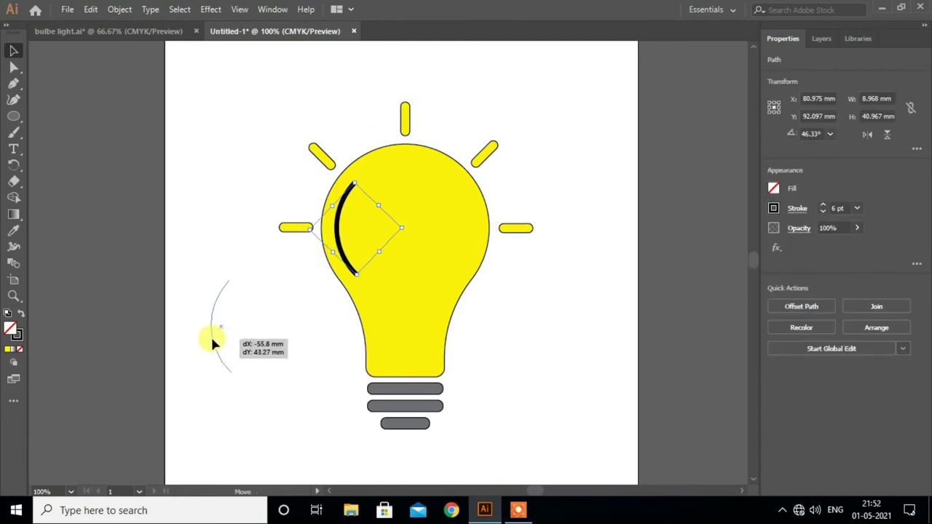
pyautogui.click(552, 370)
# Step: Remove the outline stroke from all the bulb shapes
pyautogui.moveTo(262, 85); pyautogui.dragTo(505, 447)
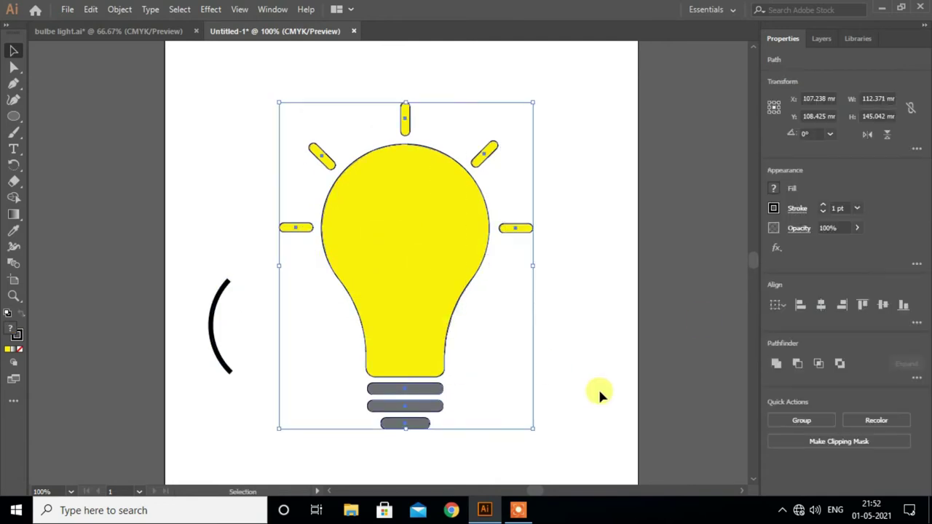
pyautogui.click(774, 209)
pyautogui.click(629, 246)
pyautogui.click(554, 328)
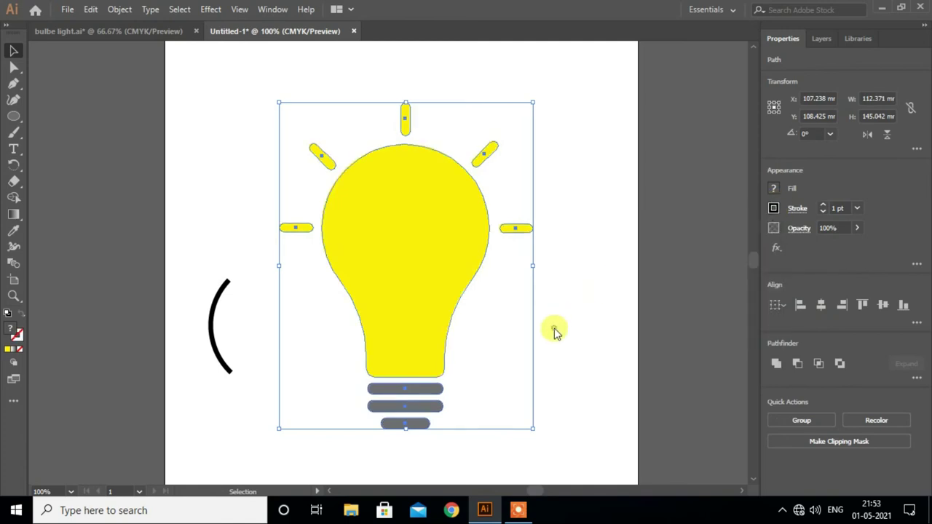
# Step: Move the shine arc back inside the bulb and make its stroke white
pyautogui.moveTo(211, 322); pyautogui.dragTo(339, 231)
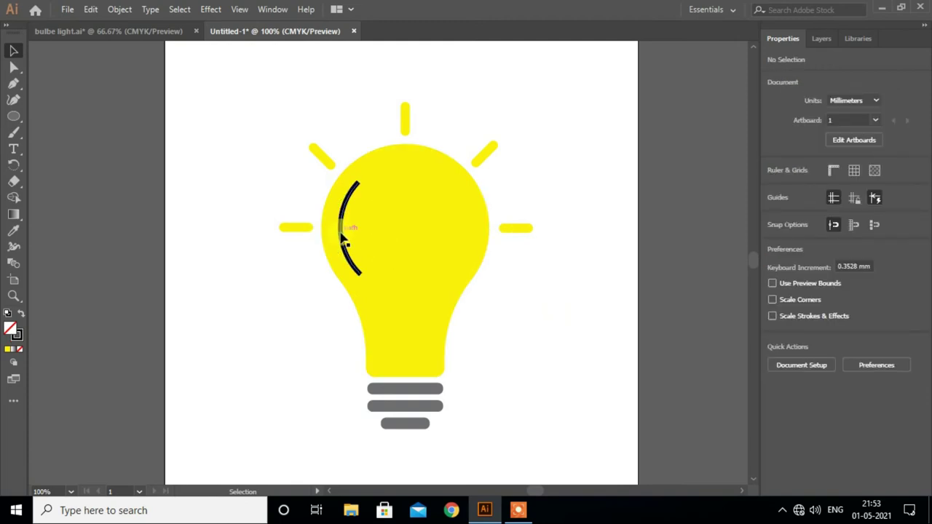
pyautogui.click(775, 209)
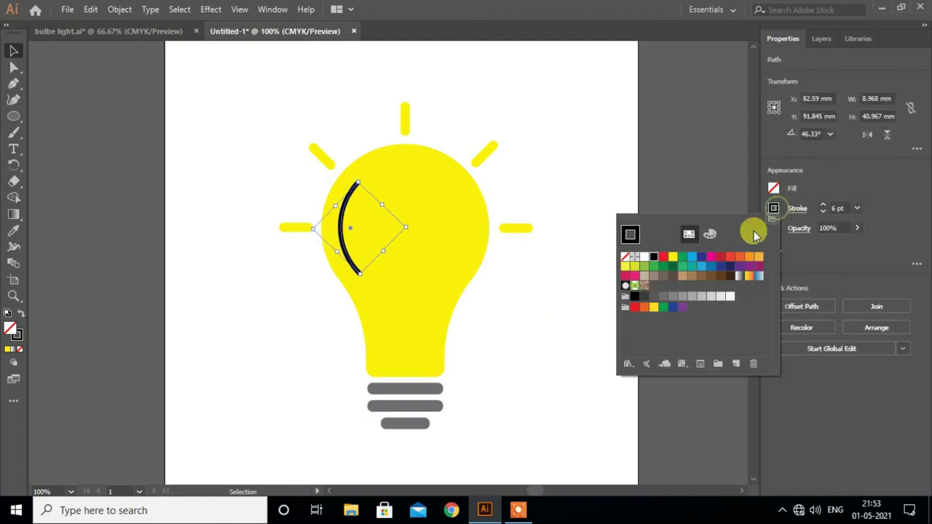
pyautogui.click(634, 250)
pyautogui.click(582, 223)
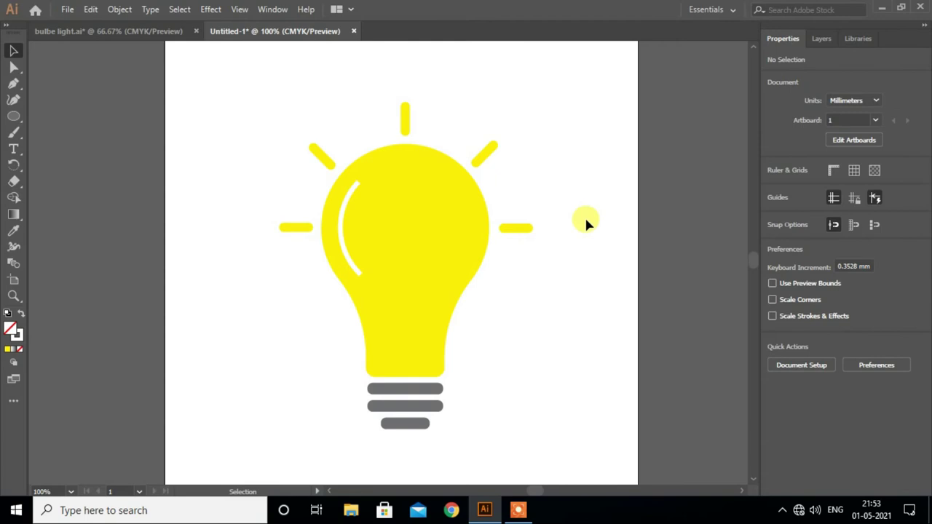
pyautogui.click(345, 245)
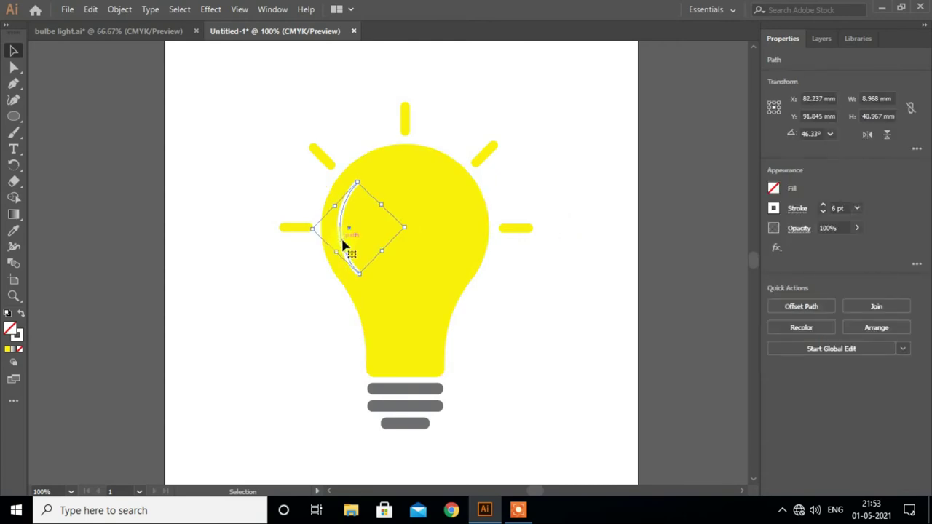
pyautogui.click(546, 303)
# Step: Select every part of the light bulb and group them
pyautogui.moveTo(239, 77); pyautogui.dragTo(537, 426)
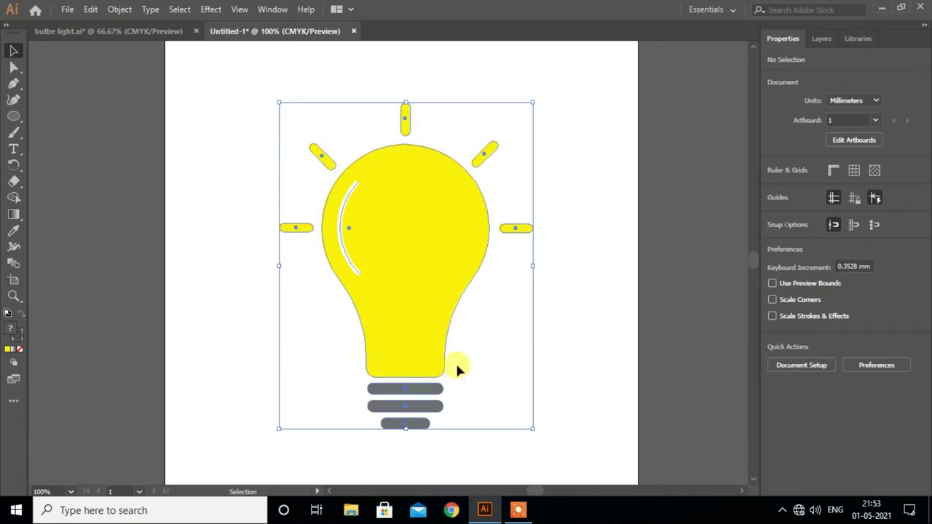
pyautogui.rightClick(442, 325)
pyautogui.click(477, 137)
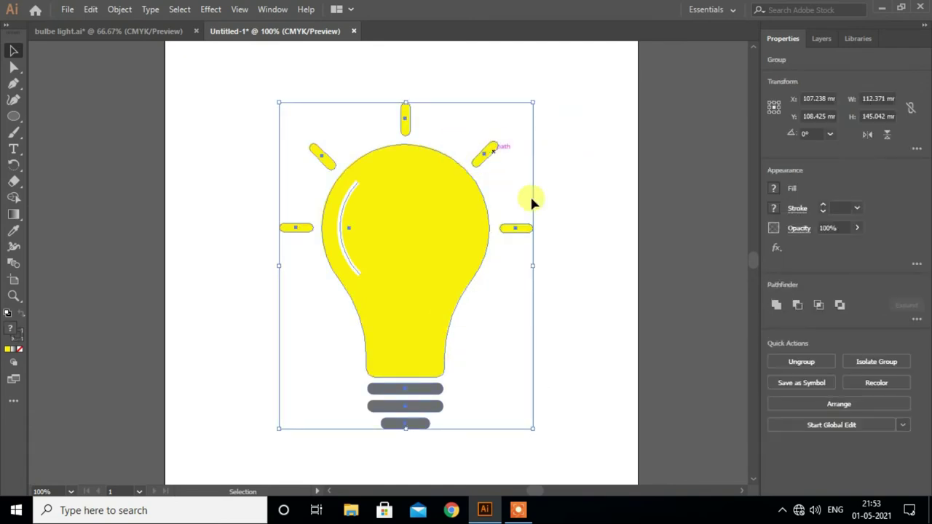
pyautogui.click(574, 219)
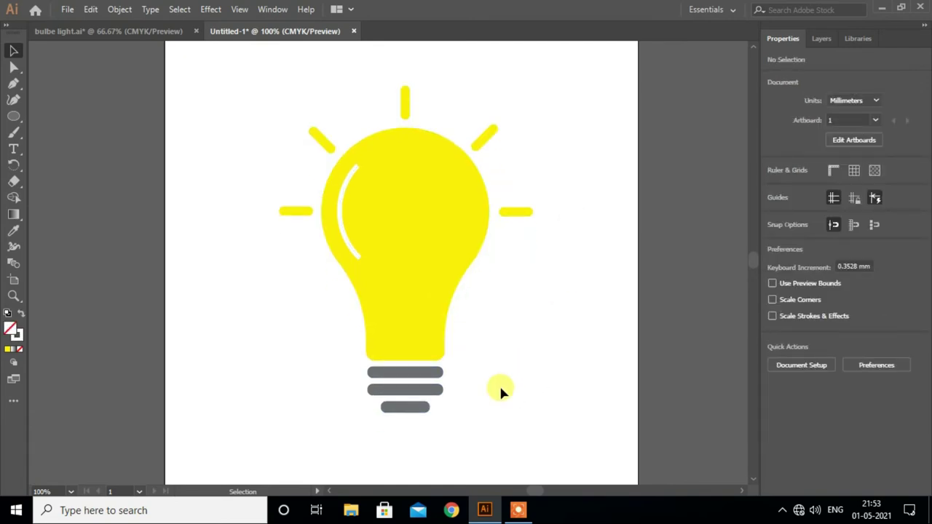
# Step: Ungroup the bulb and select its grey base bars
pyautogui.click(412, 413)
pyautogui.rightClick(412, 414)
pyautogui.click(474, 309)
pyautogui.click(573, 296)
pyautogui.click(412, 413)
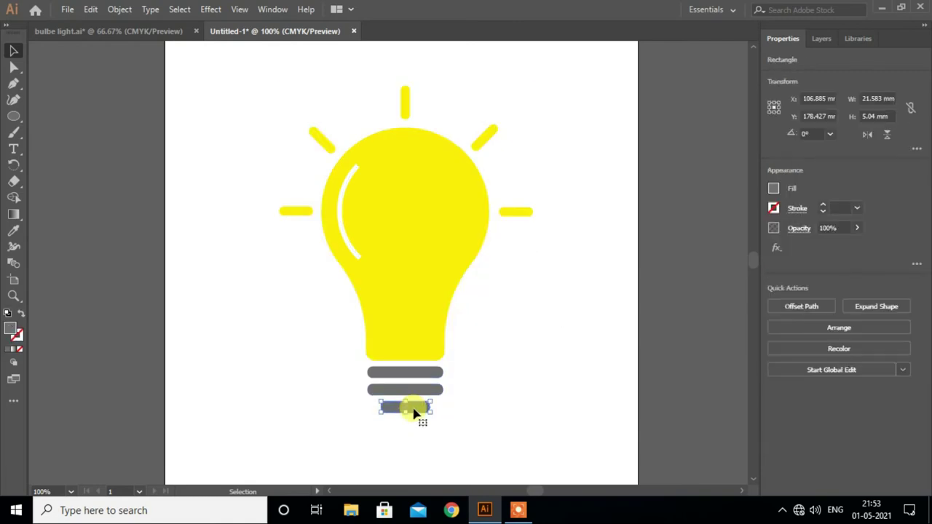
pyautogui.click(459, 417)
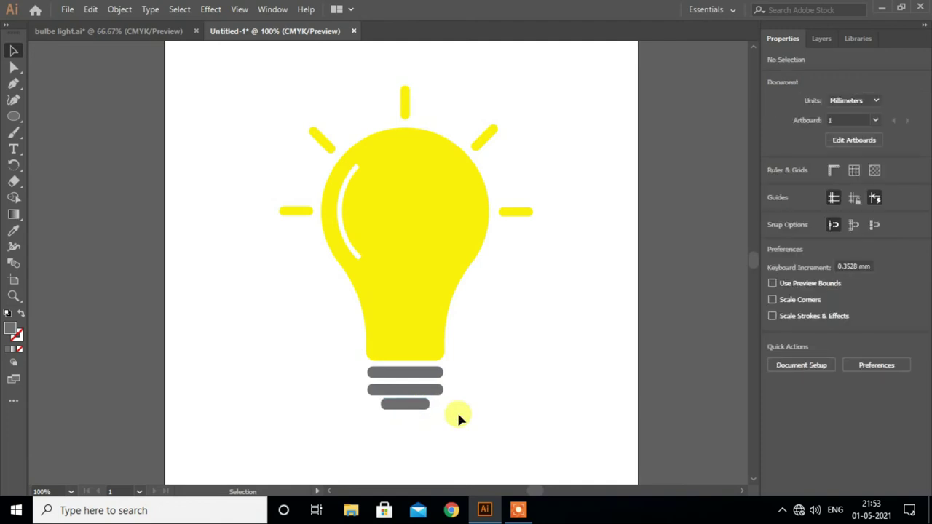
pyautogui.click(431, 395)
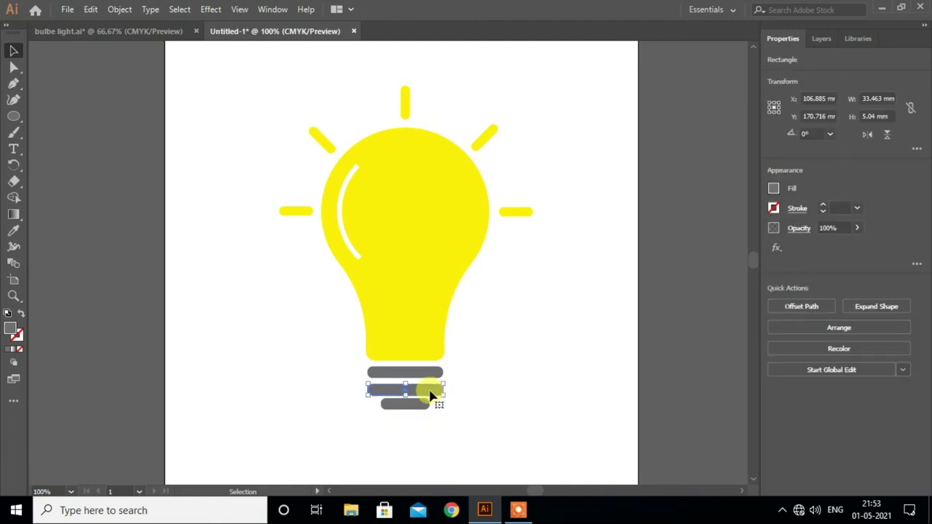
pyautogui.click(428, 376)
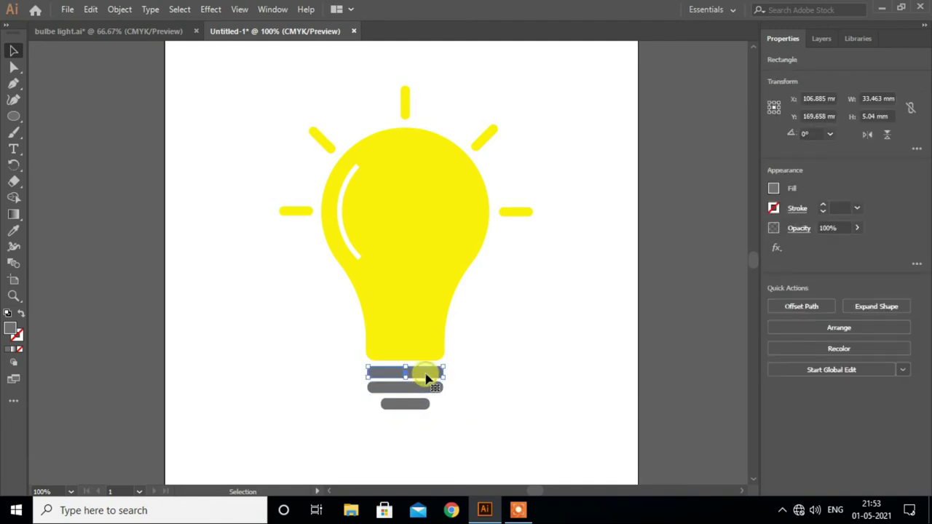
# Step: Move the three grey bars up under the bulb and distribute them evenly
pyautogui.scroll(-1, 437, 386)
pyautogui.click(437, 389)
pyautogui.click(416, 357)
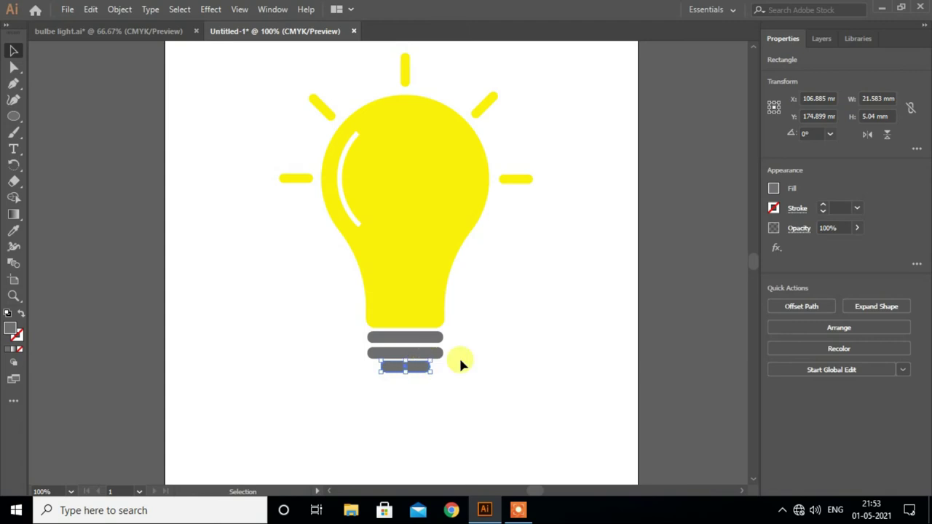
pyautogui.click(492, 364)
pyautogui.scroll(1, 492, 365)
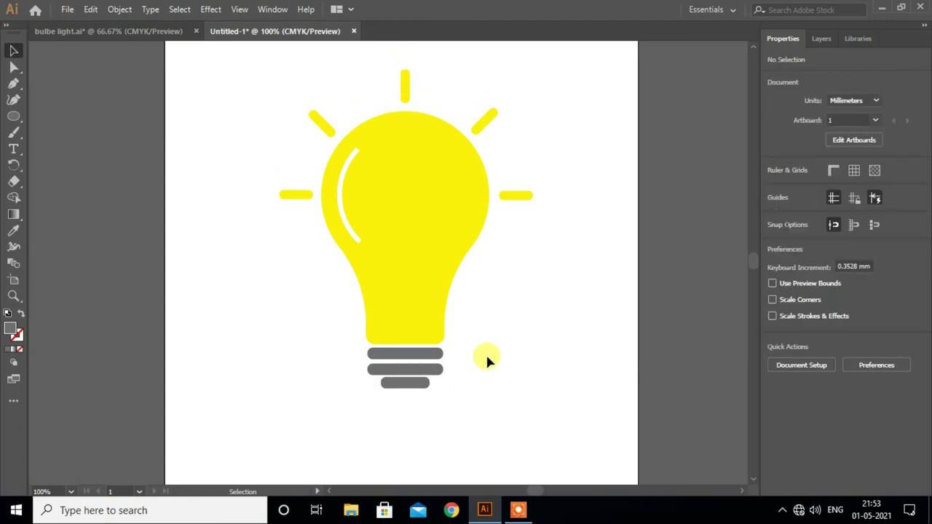
pyautogui.scroll(-1, 498, 372)
pyautogui.moveTo(460, 331); pyautogui.dragTo(414, 379)
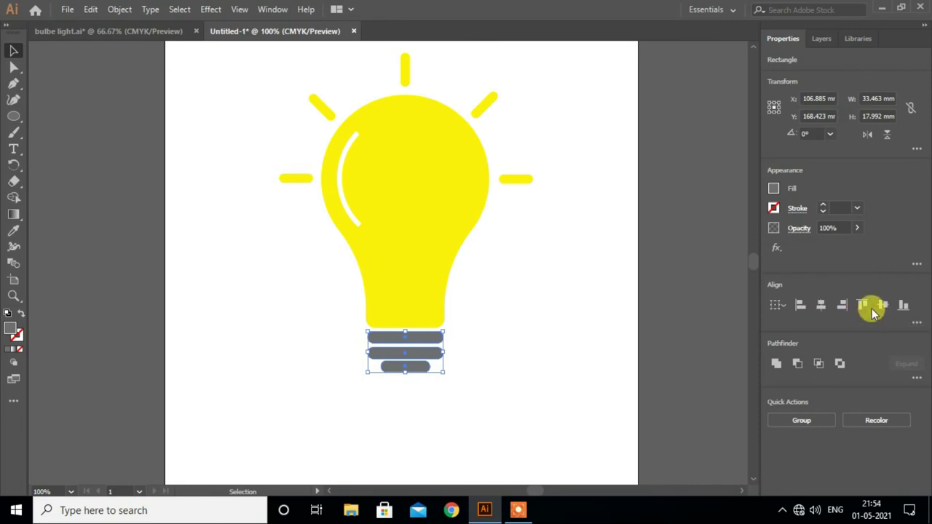
pyautogui.click(916, 324)
pyautogui.click(804, 402)
pyautogui.click(467, 365)
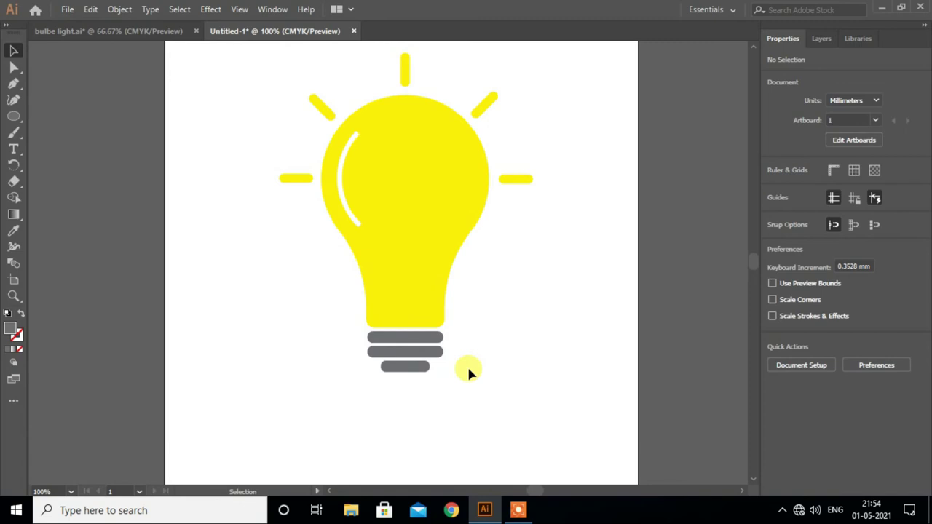
pyautogui.scroll(1, 437, 335)
# Step: Group all the bulb parts, scale the group down and move it to the artboard's upper left
pyautogui.scroll(1, 291, 207)
pyautogui.moveTo(256, 64); pyautogui.dragTo(534, 421)
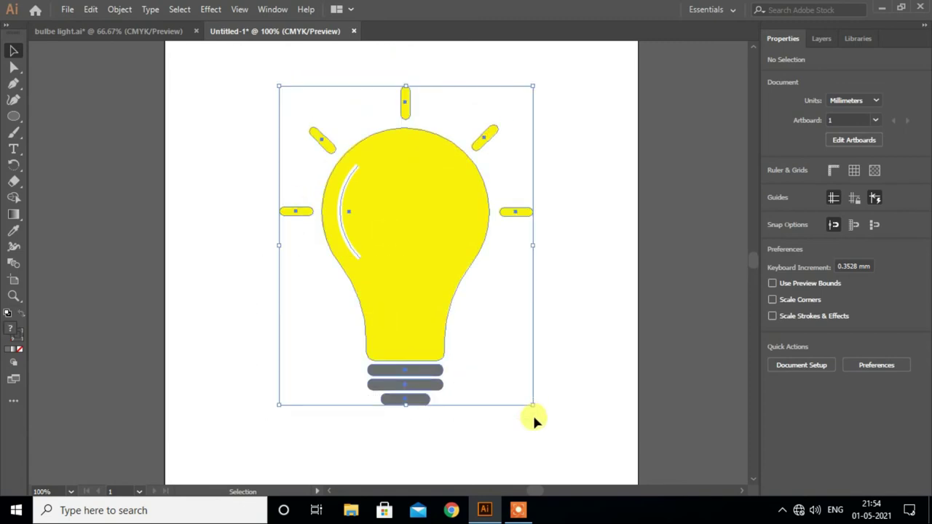
pyautogui.rightClick(437, 309)
pyautogui.click(481, 120)
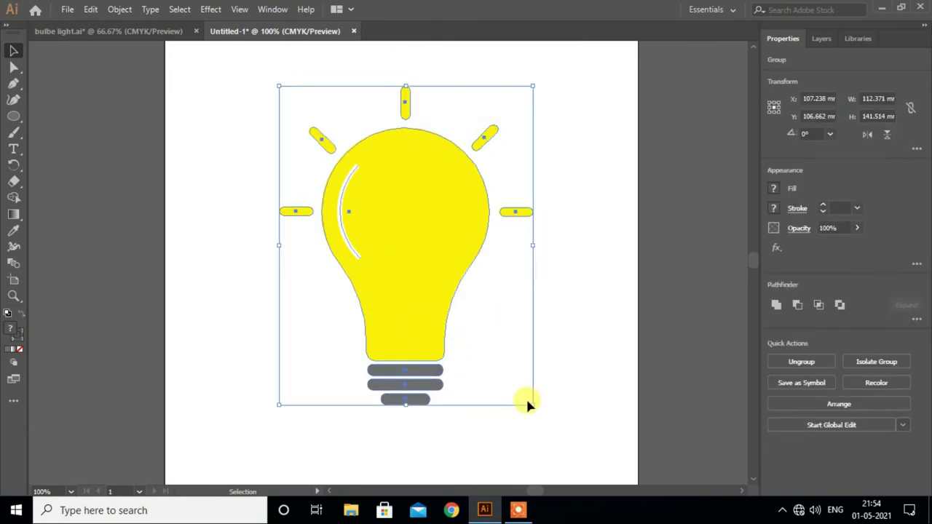
pyautogui.moveTo(532, 404); pyautogui.dragTo(499, 362)
pyautogui.moveTo(436, 244); pyautogui.dragTo(189, 157)
pyautogui.click(525, 313)
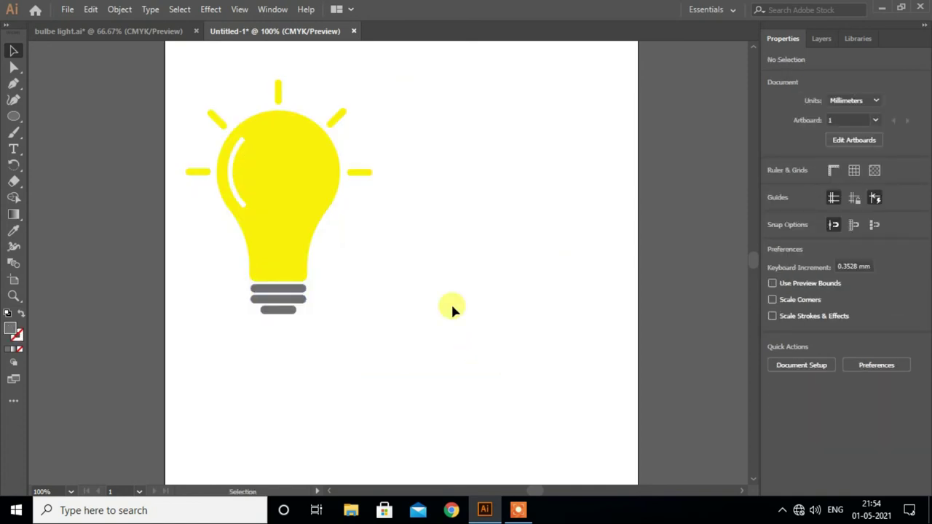
pyautogui.hotkey('ctrl', '=')
pyautogui.scroll(-2, 327, 246)
pyautogui.scroll(1, 329, 246)
# Step: Add the text 'Bulb Light' and place it under the bulb
pyautogui.click(271, 286)
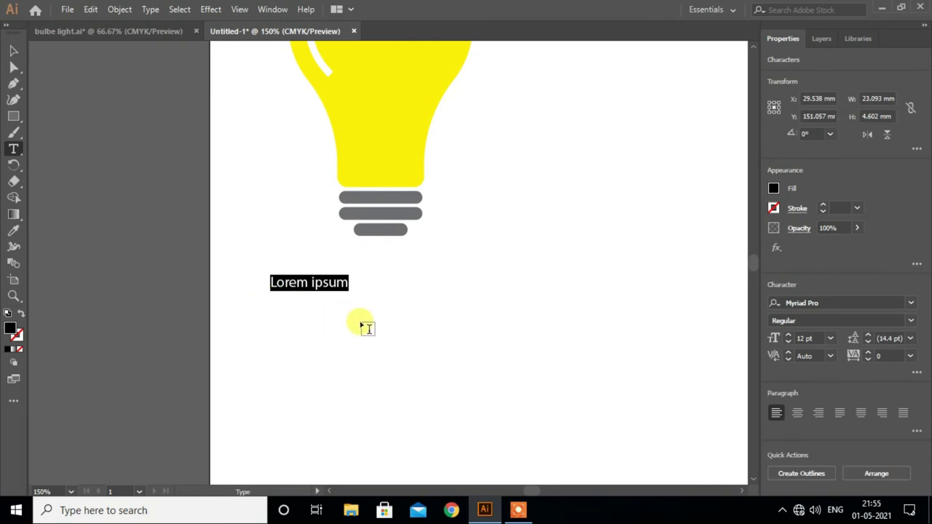
pyautogui.write('Ba')
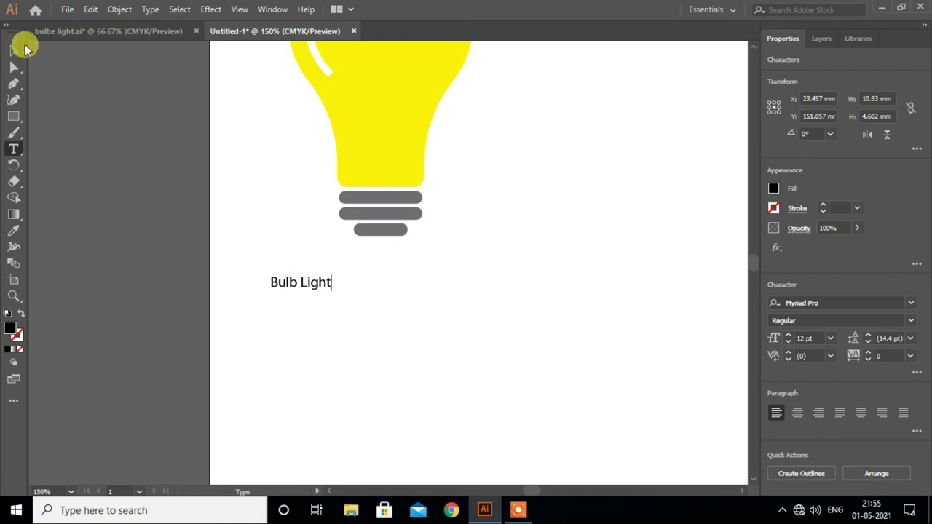
pyautogui.click(14, 50)
pyautogui.moveTo(320, 283); pyautogui.dragTo(413, 262)
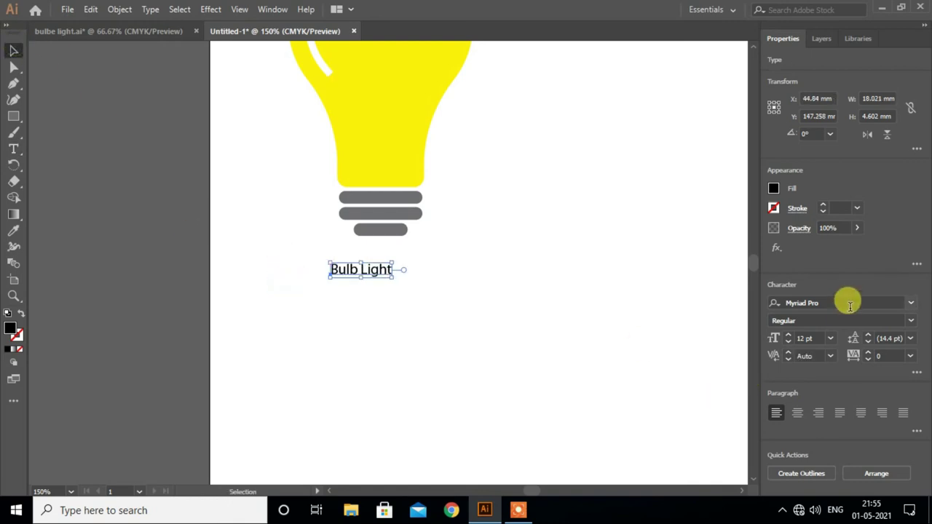
# Step: Set the caption to Bauhaus 93 at 48 pt and centre it beneath the bulb
pyautogui.click(910, 303)
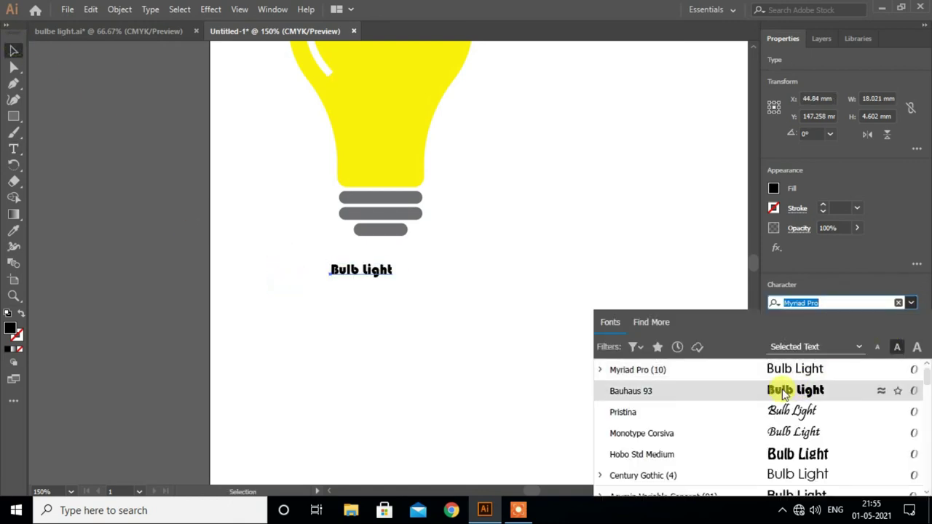
pyautogui.click(783, 390)
pyautogui.click(830, 338)
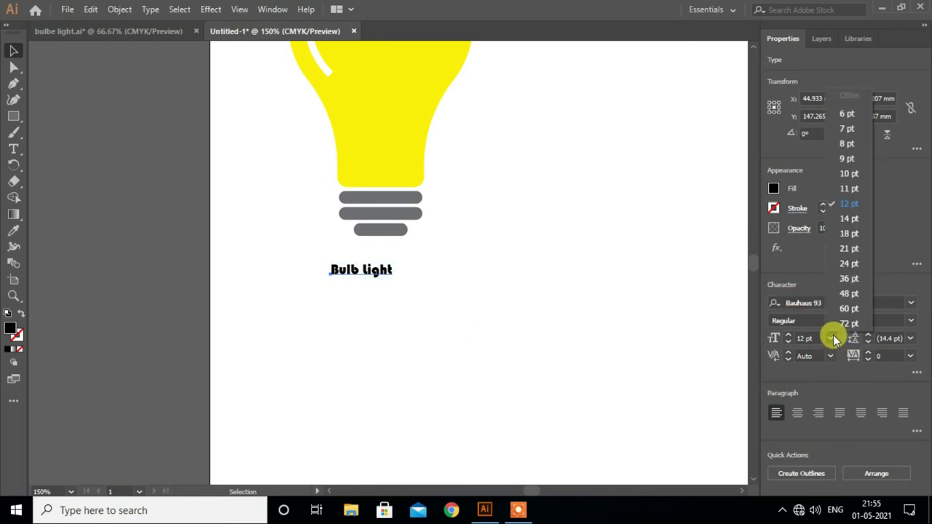
pyautogui.click(849, 294)
pyautogui.moveTo(462, 255); pyautogui.dragTo(397, 271)
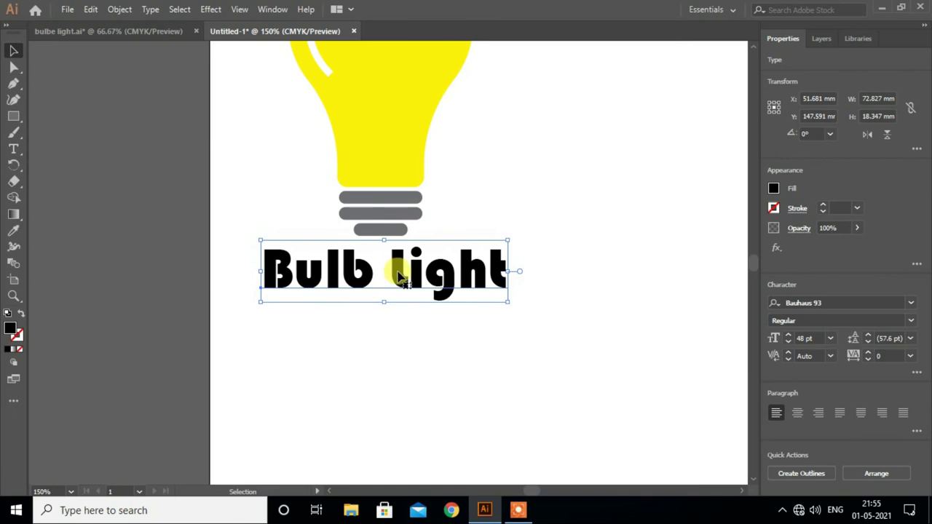
pyautogui.scroll(-1, 399, 277)
pyautogui.scroll(-1, 399, 276)
pyautogui.scroll(1, 466, 259)
pyautogui.scroll(-1, 470, 262)
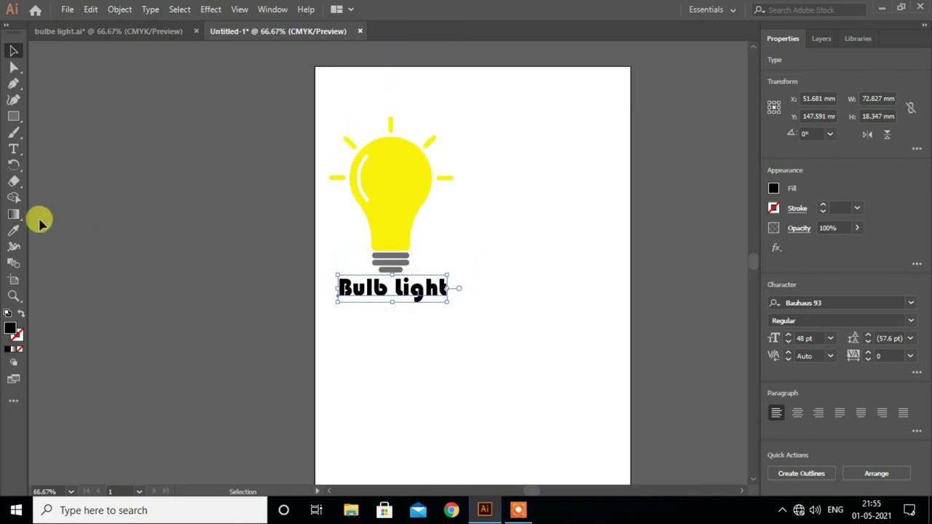
pyautogui.click(13, 229)
pyautogui.click(393, 214)
pyautogui.click(13, 50)
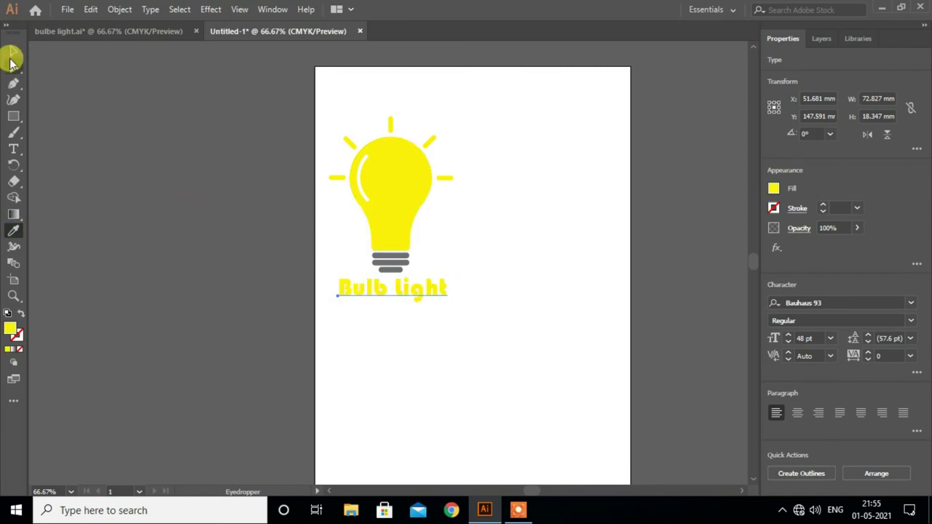
pyautogui.click(351, 341)
pyautogui.click(427, 293)
pyautogui.click(776, 209)
pyautogui.click(656, 256)
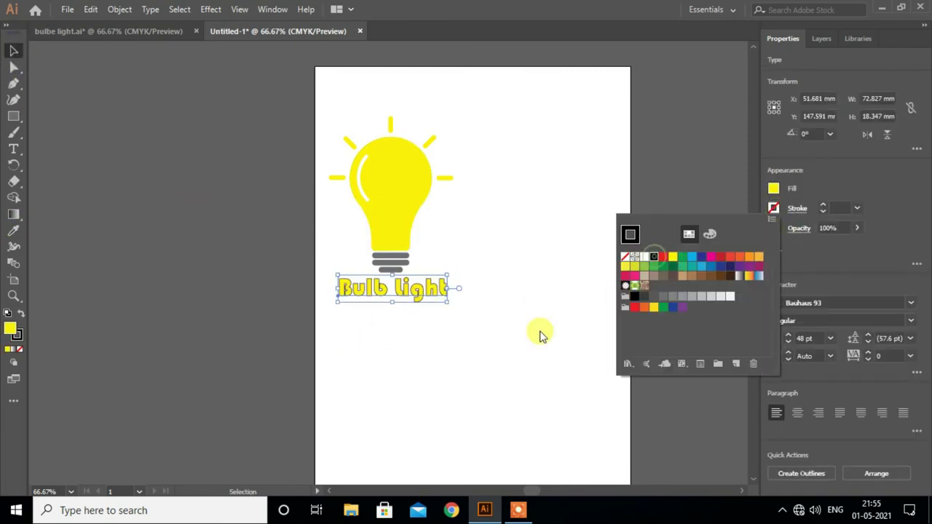
pyautogui.click(466, 333)
pyautogui.click(433, 304)
pyautogui.click(428, 259)
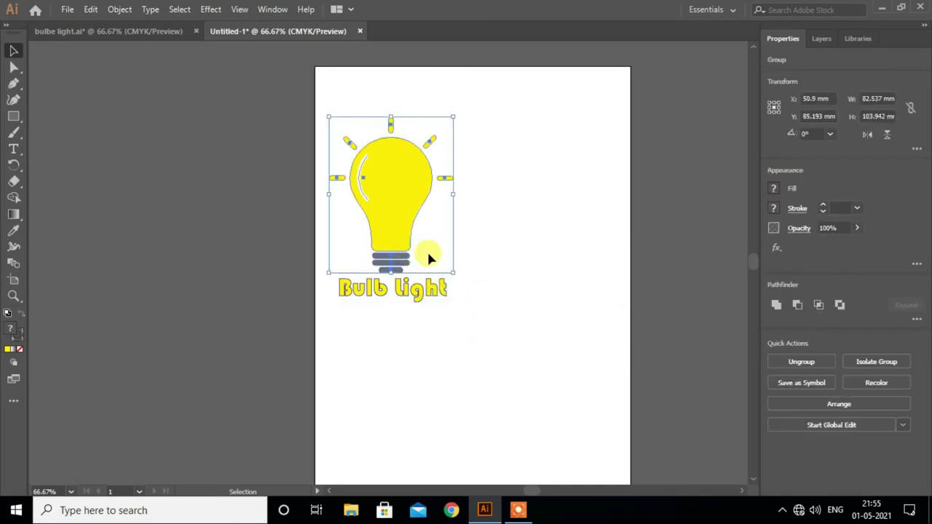
pyautogui.moveTo(414, 293); pyautogui.dragTo(433, 306)
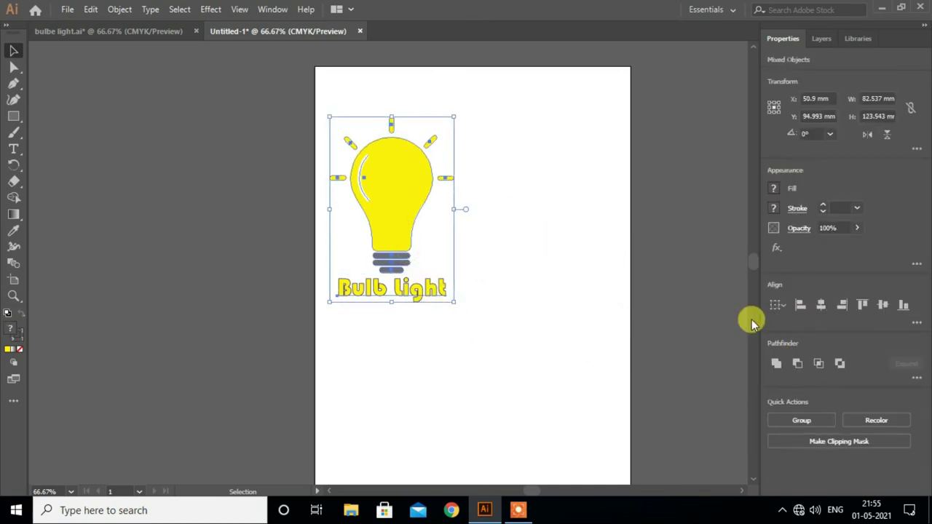
pyautogui.click(475, 336)
pyautogui.scroll(-1, 475, 336)
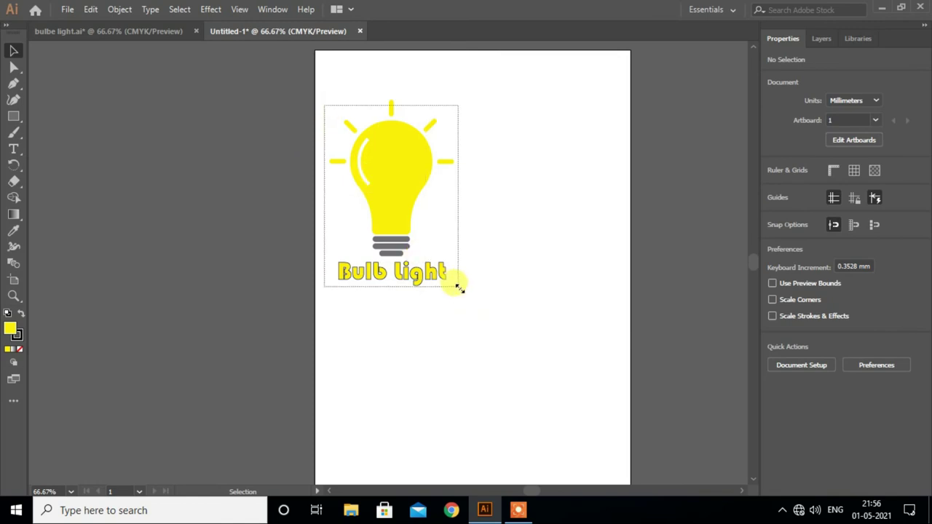
pyautogui.moveTo(459, 288); pyautogui.dragTo(461, 289)
pyautogui.scroll(-1, 477, 273)
pyautogui.scroll(-2, 476, 273)
pyautogui.scroll(-1, 476, 274)
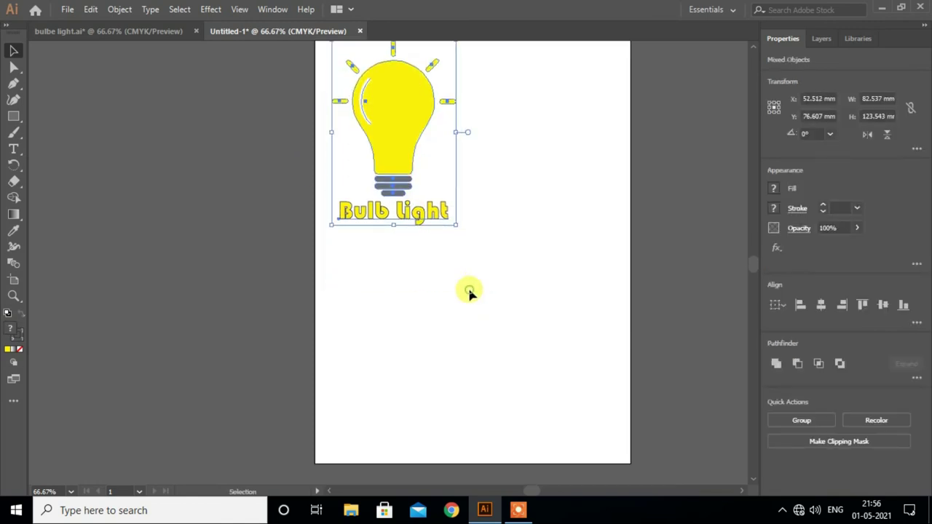
pyautogui.click(469, 292)
# Step: Draw a rectangle in the lower right of the artboard and fill it dark grey
pyautogui.click(13, 117)
pyautogui.moveTo(436, 250); pyautogui.dragTo(614, 457)
pyautogui.click(13, 49)
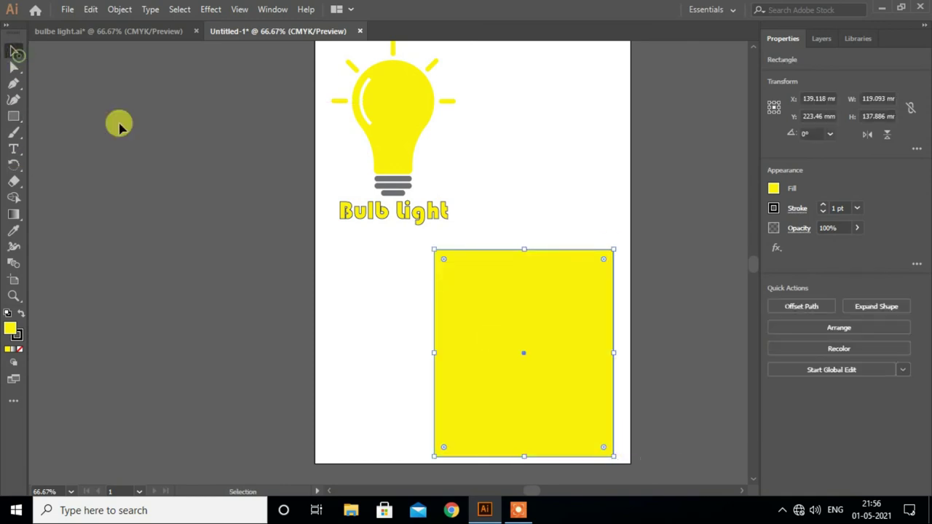
pyautogui.click(773, 188)
pyautogui.click(640, 279)
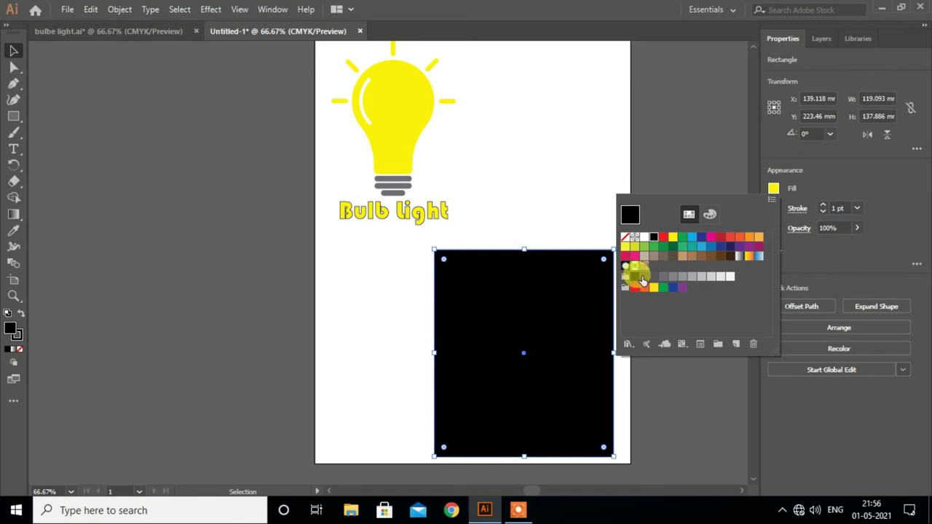
pyautogui.click(642, 281)
pyautogui.scroll(-1, 576, 182)
pyautogui.scroll(-1, 575, 168)
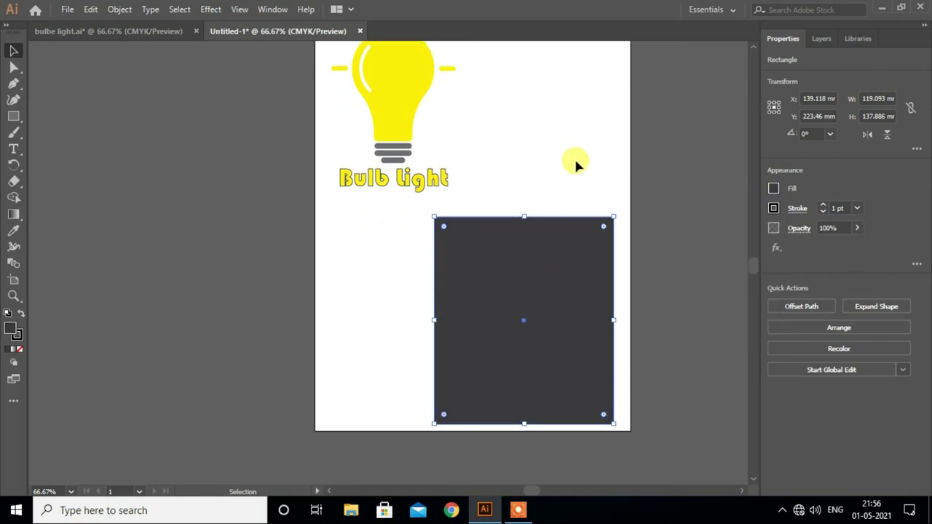
# Step: Move the dark grey rectangle up toward the text and send it backward
pyautogui.click(576, 164)
pyautogui.moveTo(547, 246); pyautogui.dragTo(547, 237)
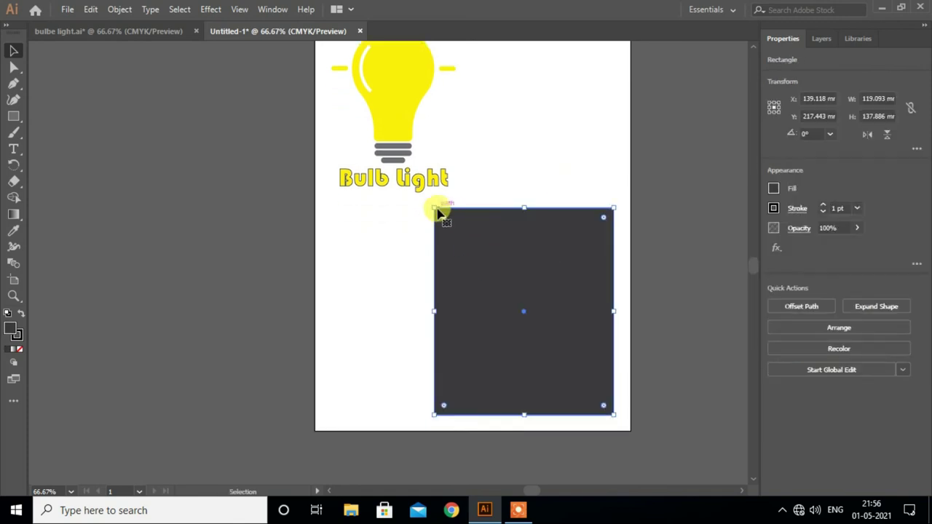
pyautogui.click(566, 167)
pyautogui.rightClick(536, 216)
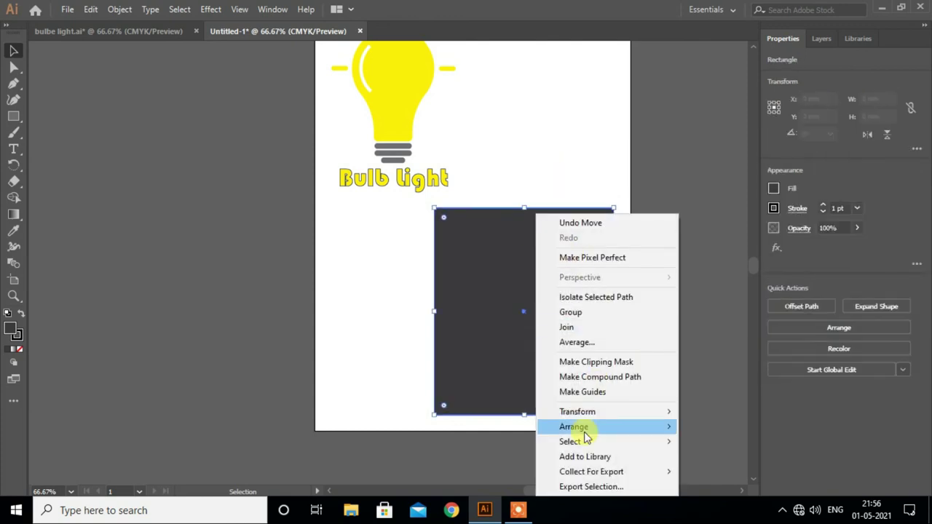
pyautogui.moveTo(573, 427)
pyautogui.click(704, 458)
pyautogui.click(699, 375)
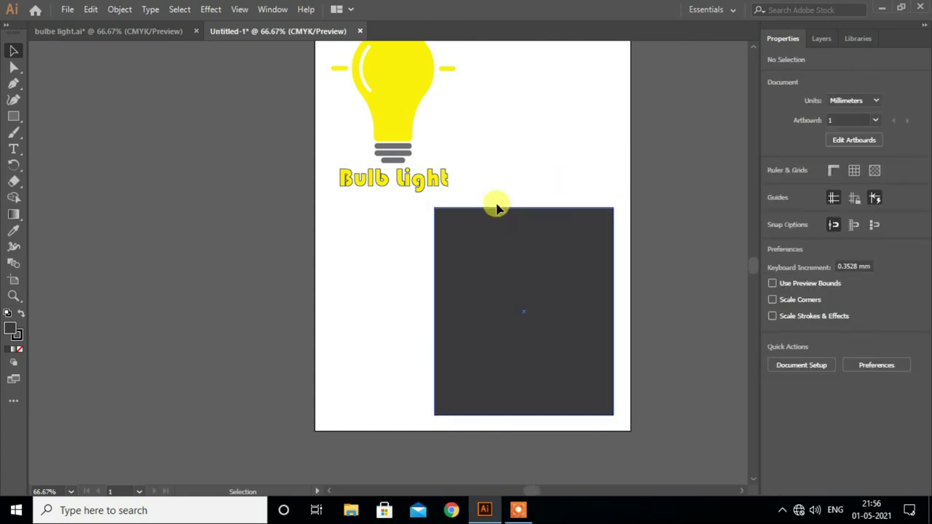
# Step: Group the bulb with its 'Bulb Light' text and drop a copy onto the dark panel
pyautogui.moveTo(464, 102)
pyautogui.mouseDown()
pyautogui.moveTo(407, 187)
pyautogui.moveTo(511, 270)
pyautogui.mouseUp()
pyautogui.rightClick(407, 187)
pyautogui.click(444, 266)
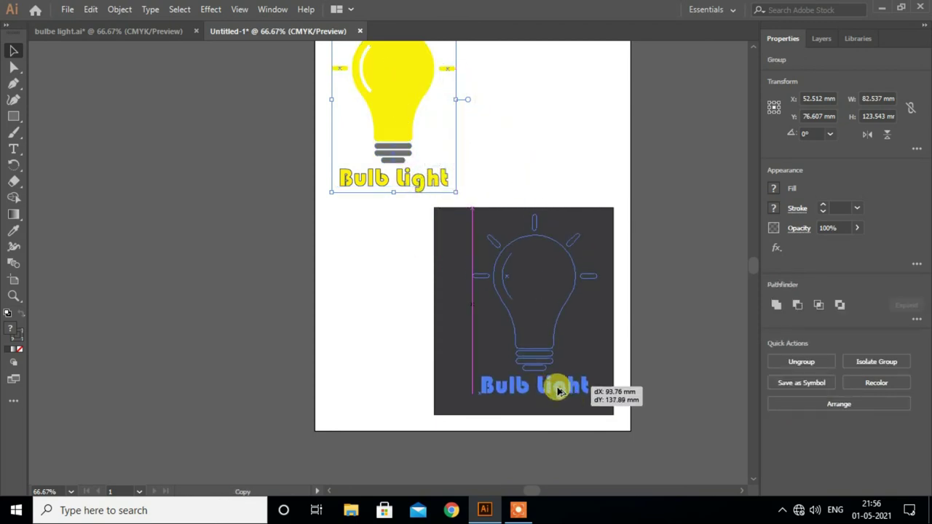
pyautogui.moveTo(516, 279); pyautogui.dragTo(558, 390)
pyautogui.scroll(-1, 565, 366)
# Step: Centre the bulb copy horizontally on the dark grey panel
pyautogui.moveTo(401, 277); pyautogui.dragTo(531, 381)
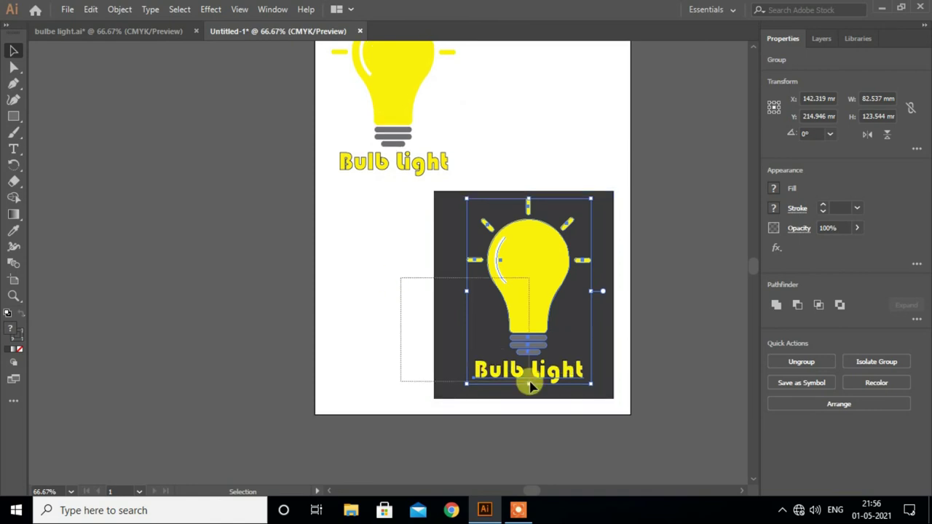
pyautogui.click(821, 306)
pyautogui.click(617, 167)
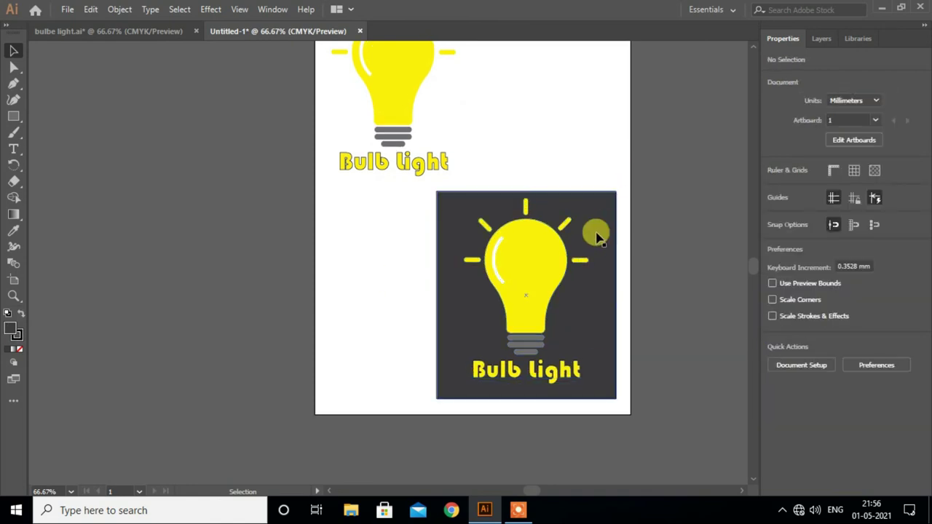
pyautogui.scroll(1, 604, 264)
pyautogui.scroll(1, 572, 271)
pyautogui.scroll(-1, 562, 267)
pyautogui.scroll(1, 562, 267)
pyautogui.scroll(-1, 583, 372)
# Step: Ungroup the copy and set the copied caption's stroke to None
pyautogui.click(546, 408)
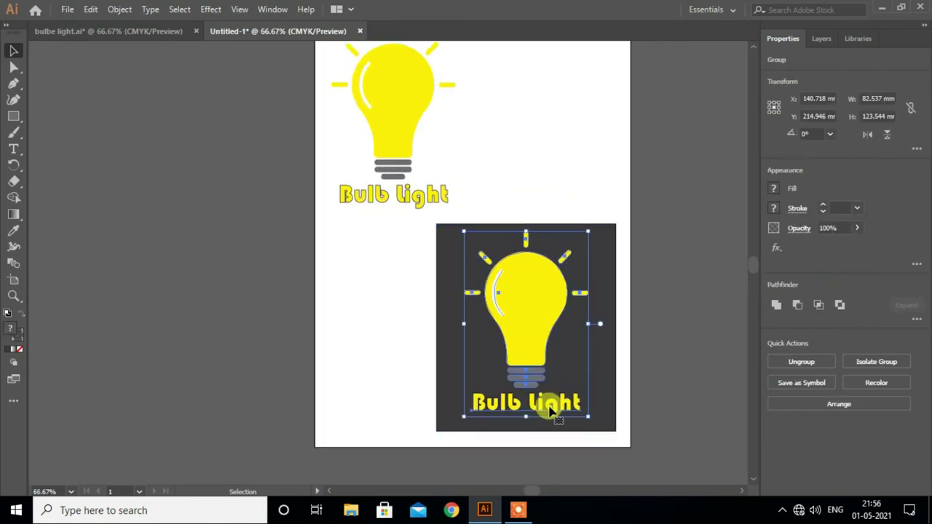
pyautogui.rightClick(548, 408)
pyautogui.click(596, 308)
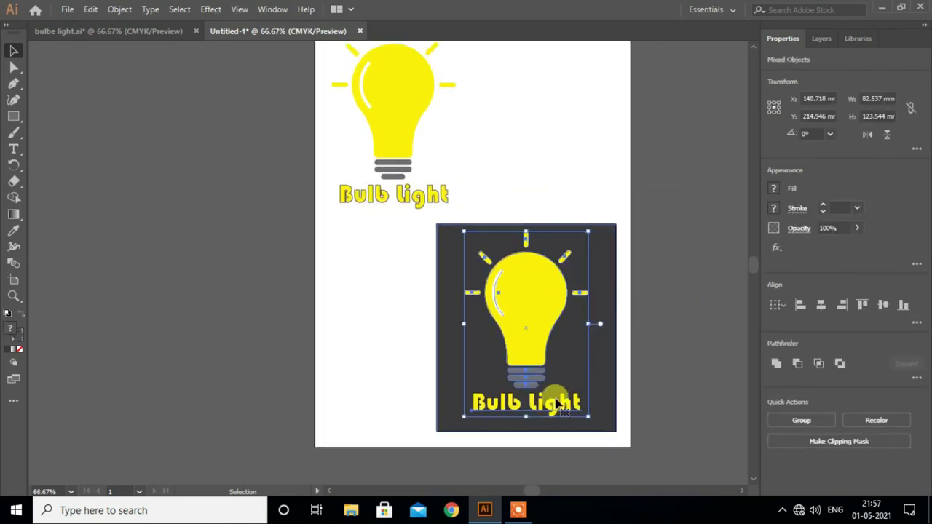
pyautogui.click(602, 391)
pyautogui.click(575, 403)
pyautogui.click(778, 209)
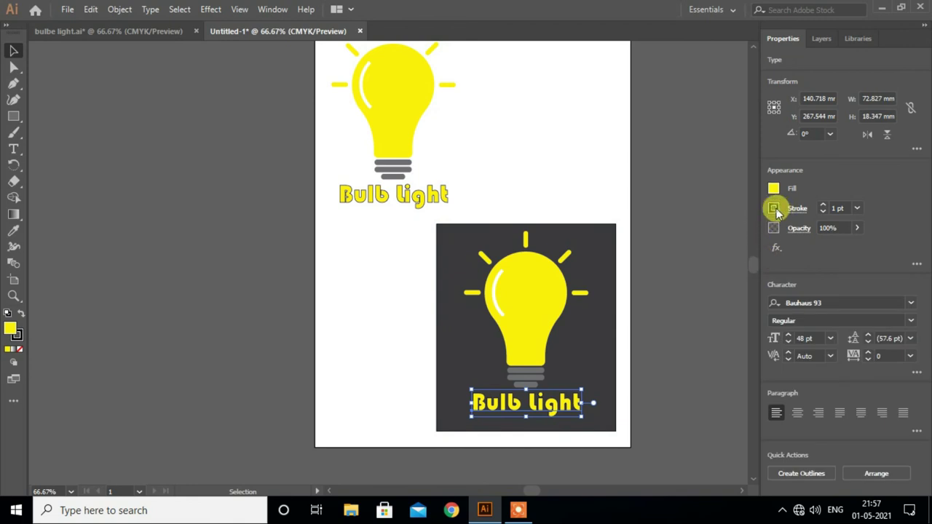
pyautogui.click(626, 243)
pyautogui.click(615, 177)
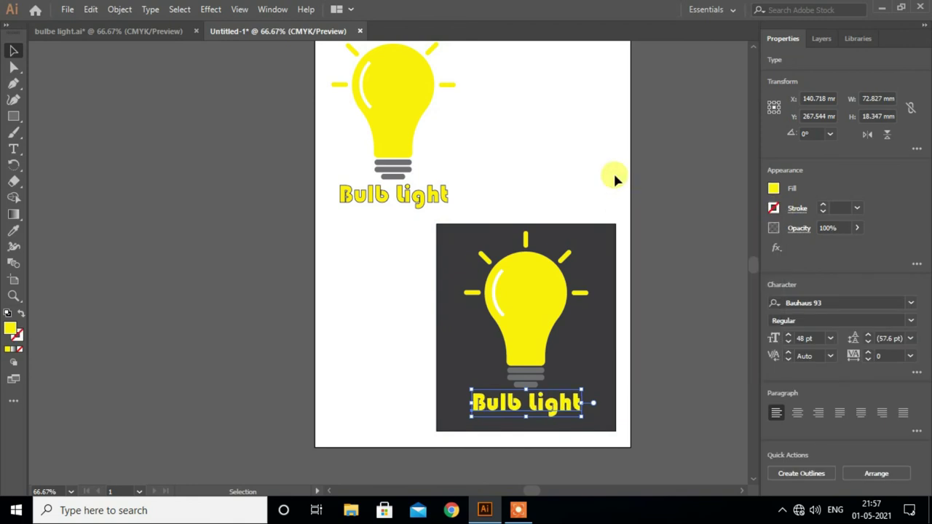
pyautogui.click(616, 177)
# Step: Ungroup the copied bulb sitting on the dark grey panel
pyautogui.click(538, 379)
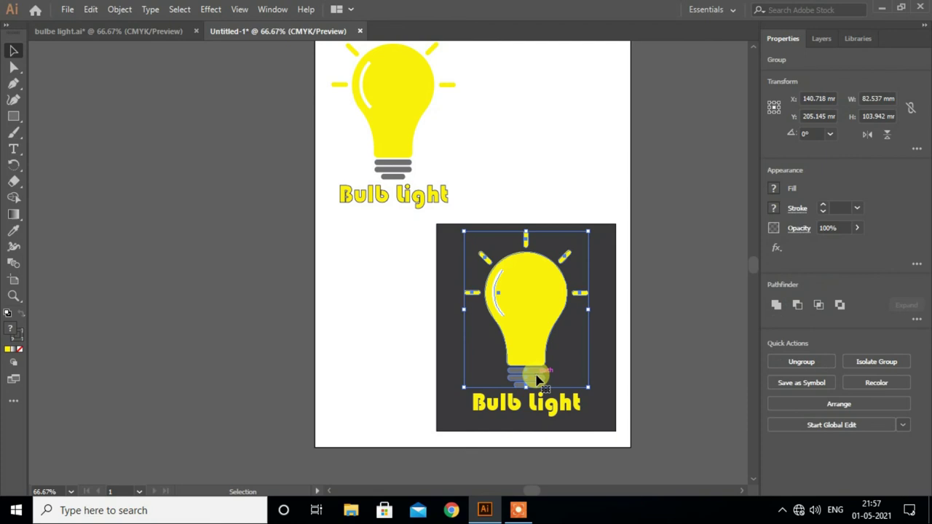
pyautogui.scroll(1, 538, 379)
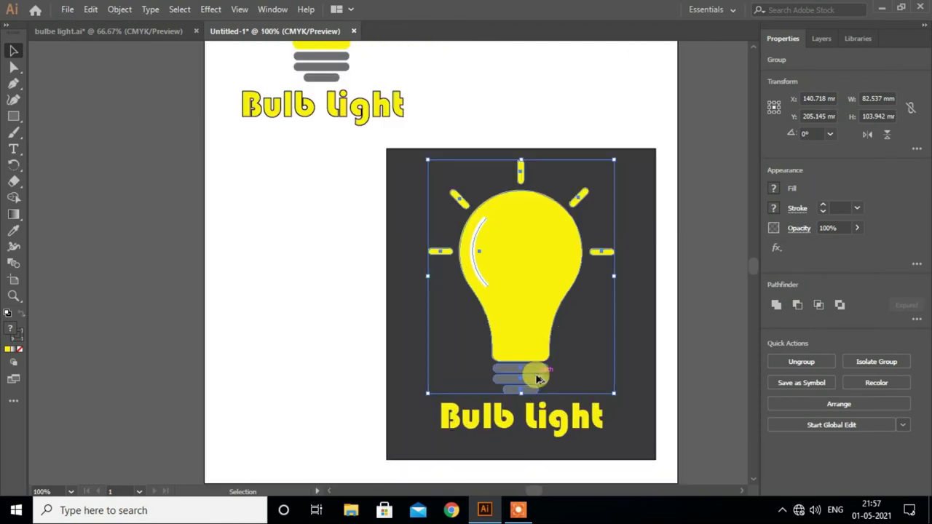
pyautogui.scroll(1, 538, 379)
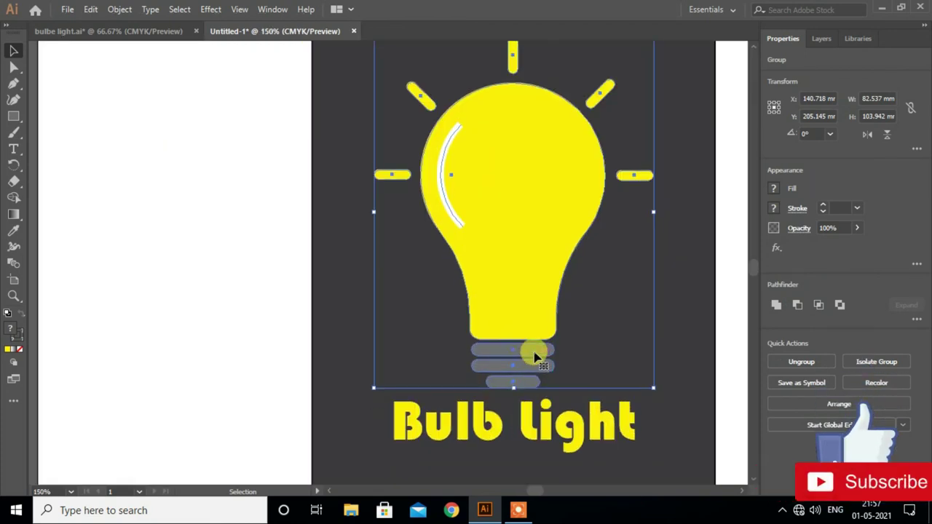
pyautogui.rightClick(535, 357)
pyautogui.click(588, 249)
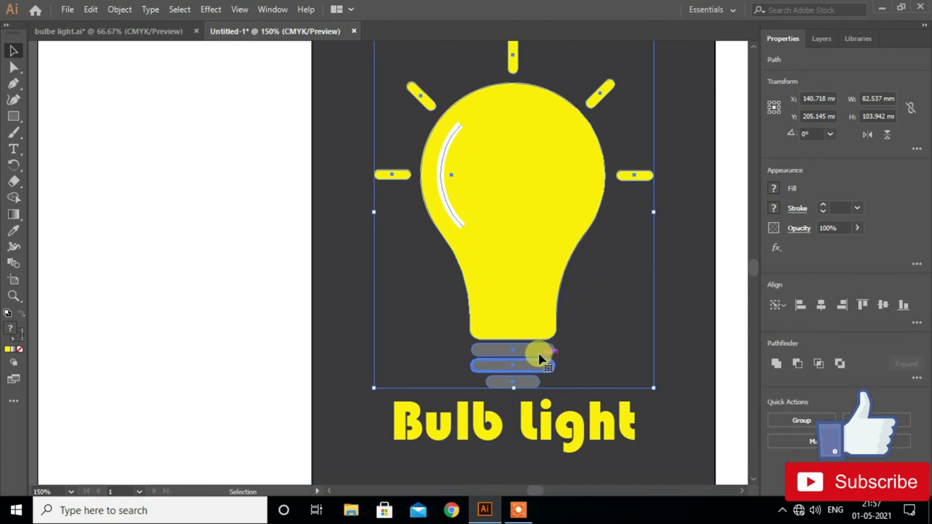
# Step: Fill the copied bulb's three base bars with light 20% grey
pyautogui.click(678, 339)
pyautogui.click(528, 353)
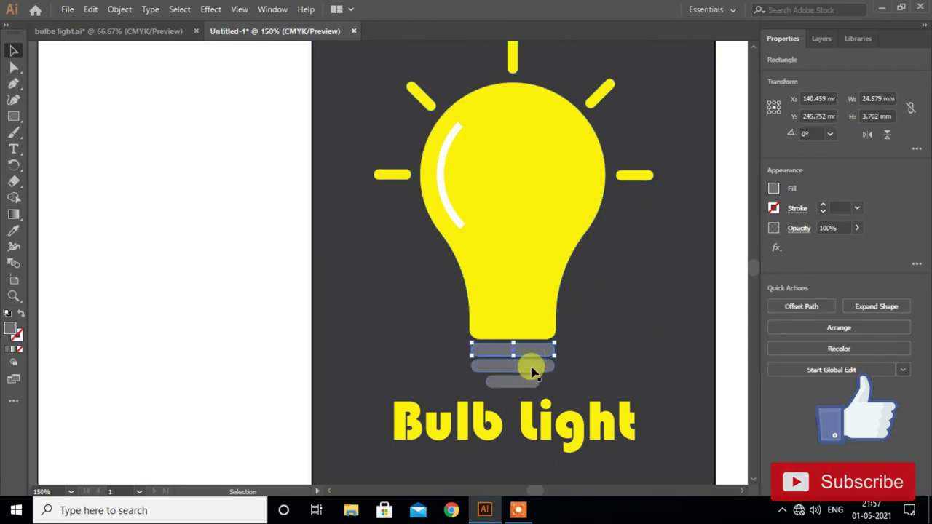
pyautogui.keyDown('shift'); pyautogui.click(532, 368); pyautogui.keyUp('shift')
pyautogui.keyDown('shift'); pyautogui.click(528, 381); pyautogui.keyUp('shift')
pyautogui.click(773, 189)
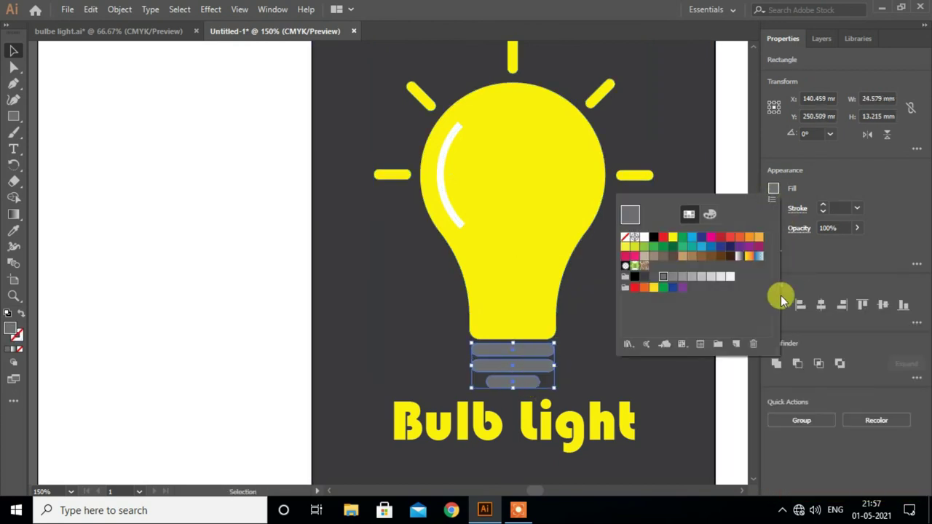
pyautogui.click(719, 277)
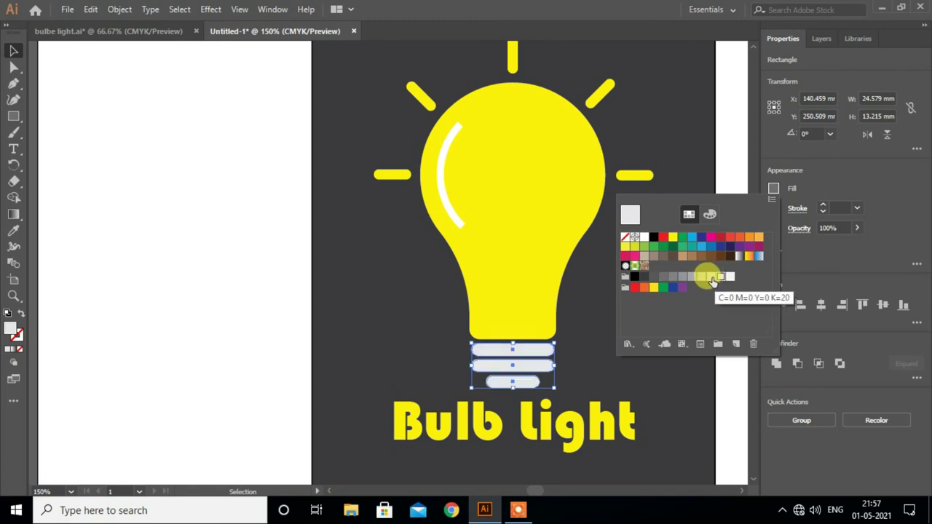
pyautogui.click(238, 321)
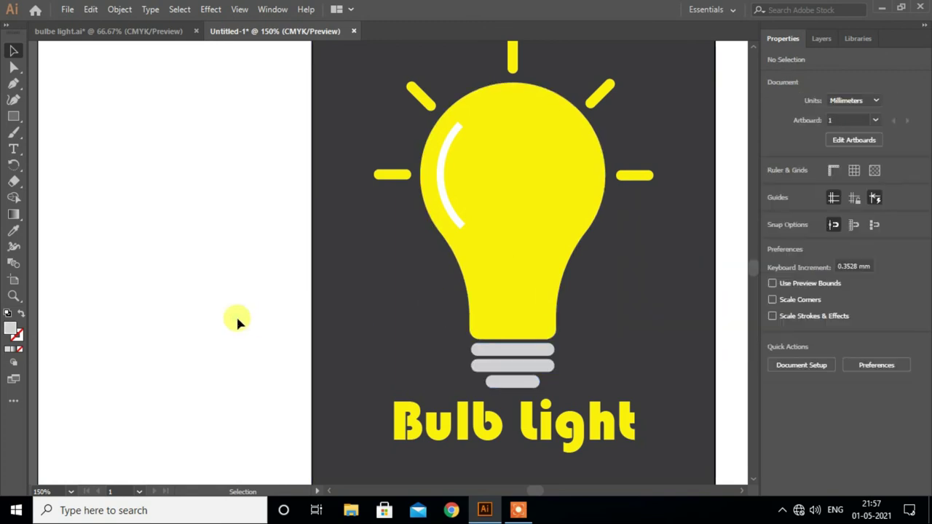
# Step: Group the dark panel together with its bulb artwork
pyautogui.scroll(-3, 295, 309)
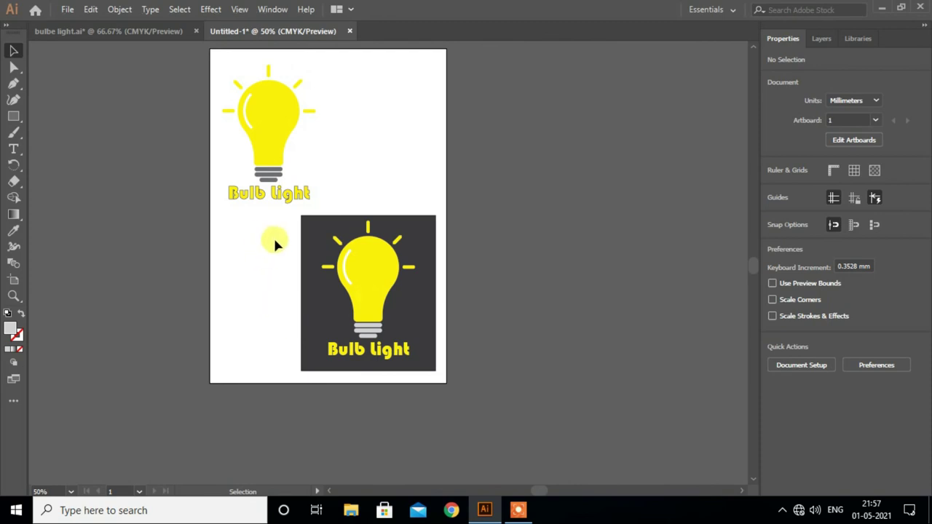
pyautogui.moveTo(275, 242); pyautogui.dragTo(414, 353)
pyautogui.rightClick(408, 350)
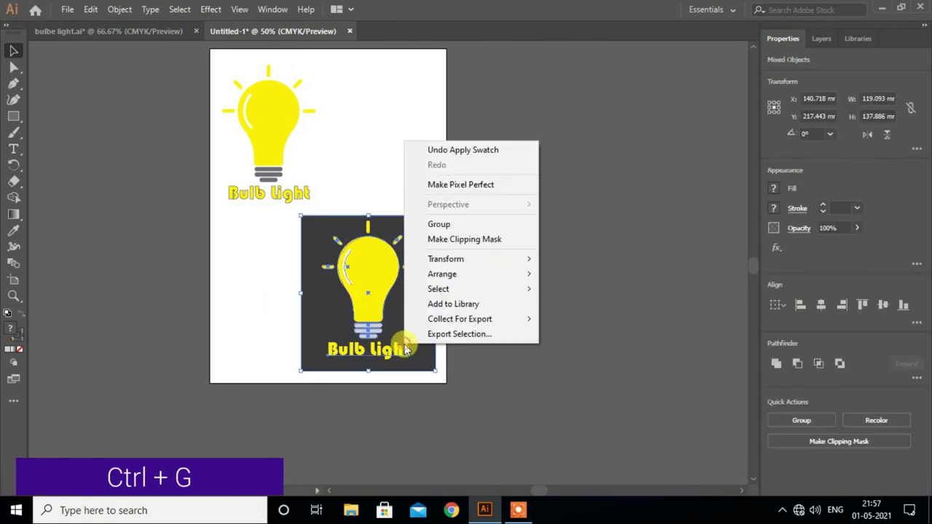
pyautogui.click(453, 230)
pyautogui.click(268, 301)
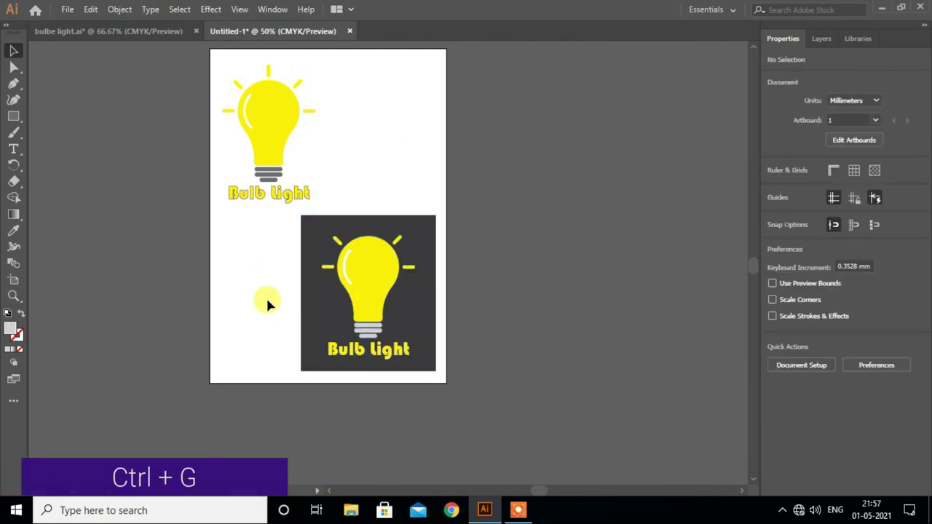
pyautogui.moveTo(267, 300); pyautogui.dragTo(343, 345)
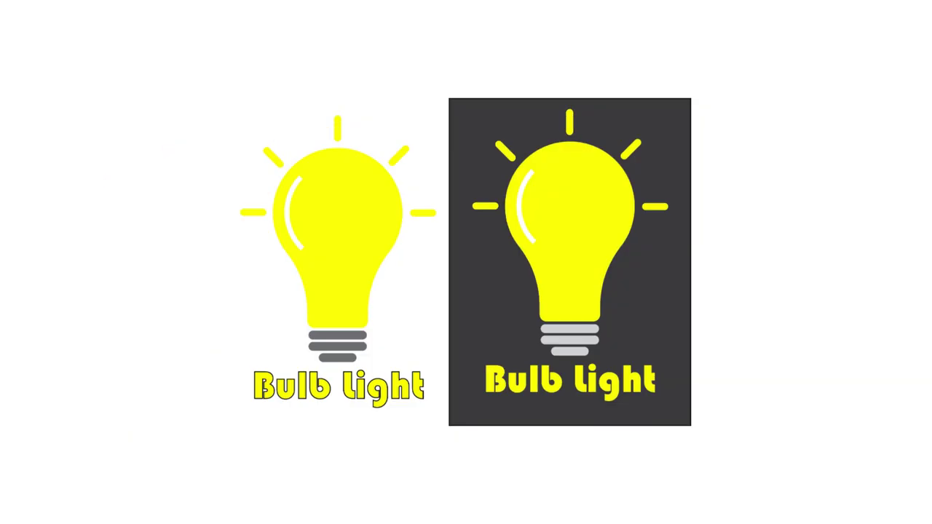